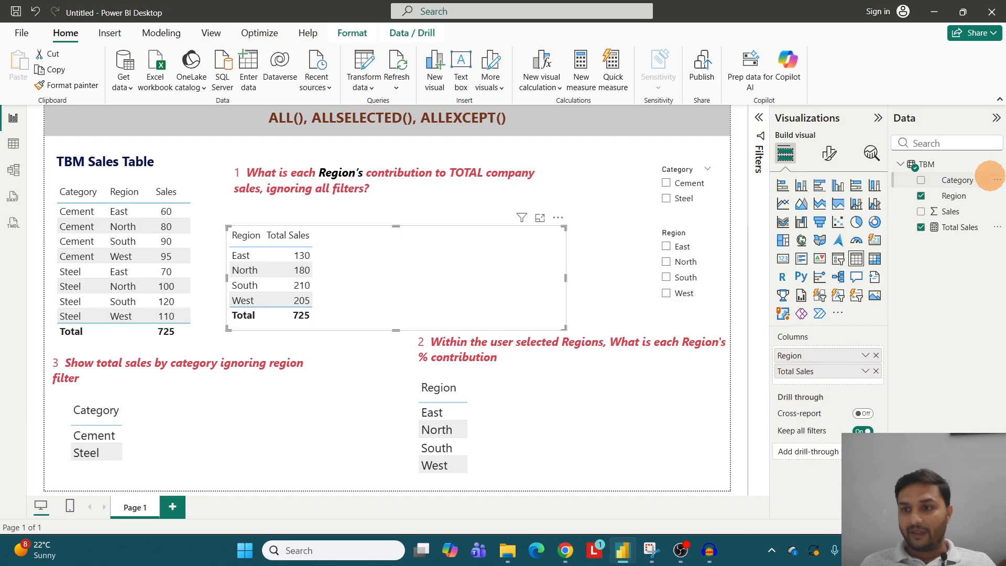
- Create the measure Total_Sales_ALL_ = CALCULATE([Total Sales], ALL(TBM)) in the TBM table and add it to the Region sales table visual
{"action": "left_click", "coordinate": [993, 164]}
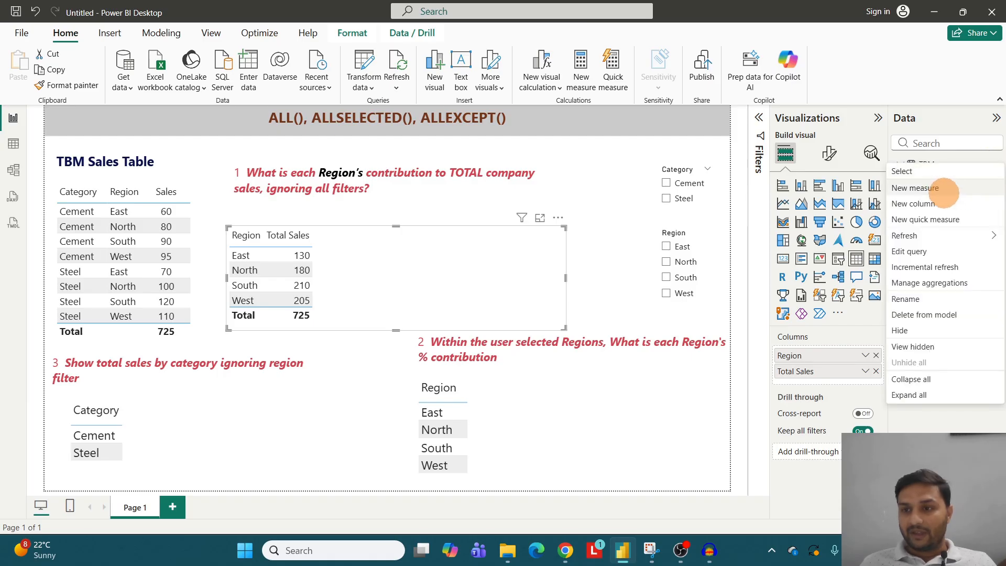
{"action": "left_click", "coordinate": [941, 191]}
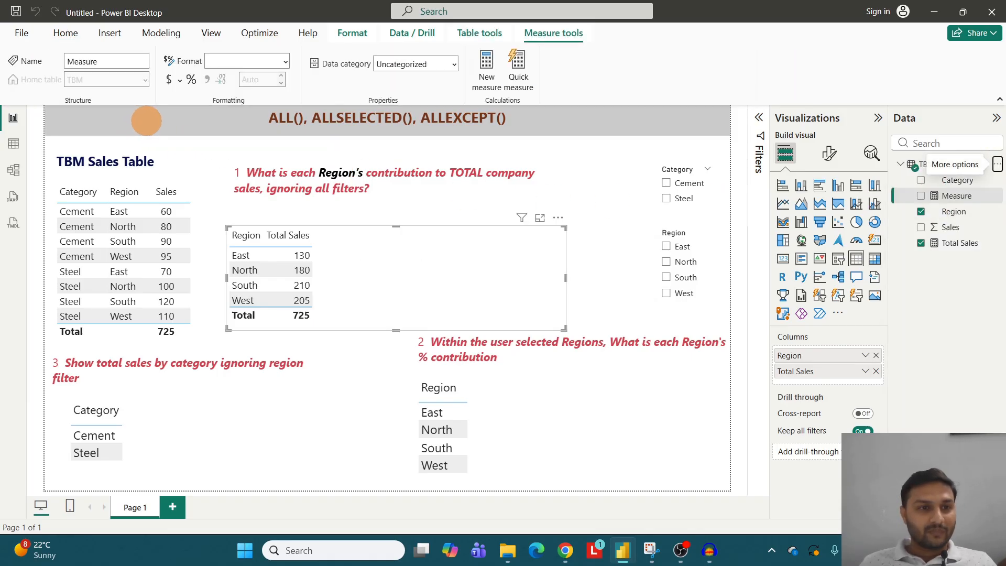
{"action": "type", "text": "Total_Sales_ALL_"}
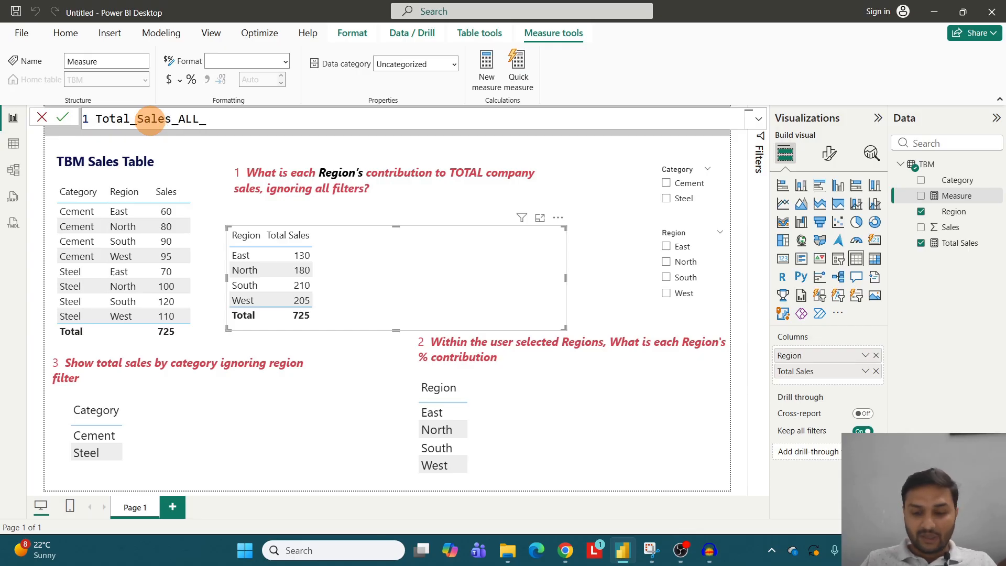
{"action": "type", "text": "cal"}
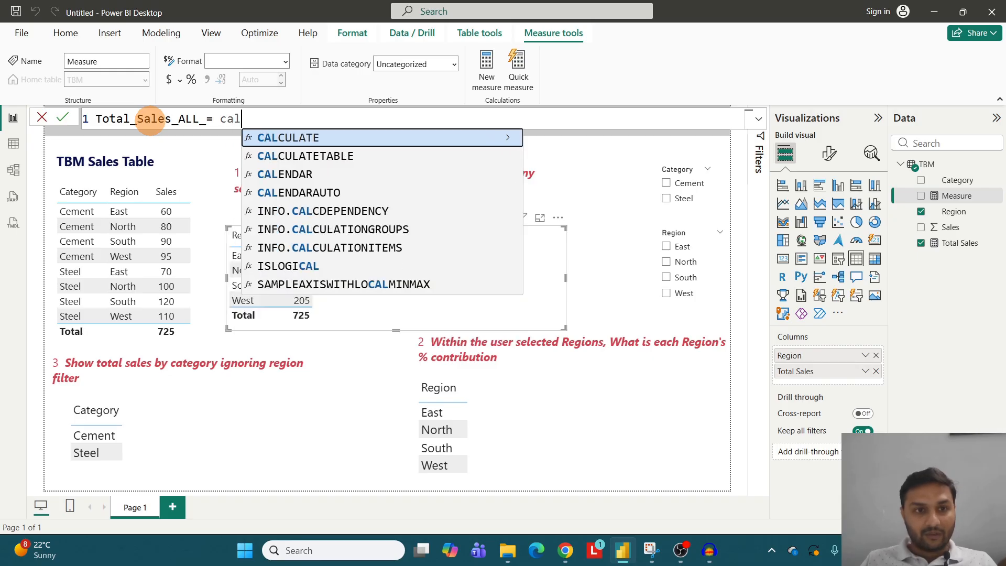
{"action": "key", "text": "Tab"}
{"action": "type", "text": "to"}
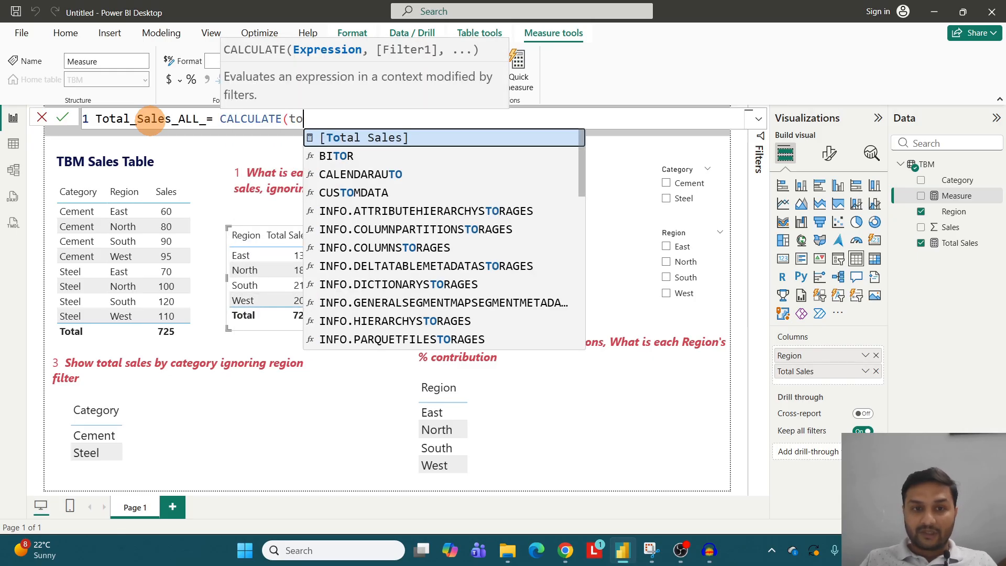
{"action": "key", "text": "Tab"}
{"action": "type", "text": ", "}
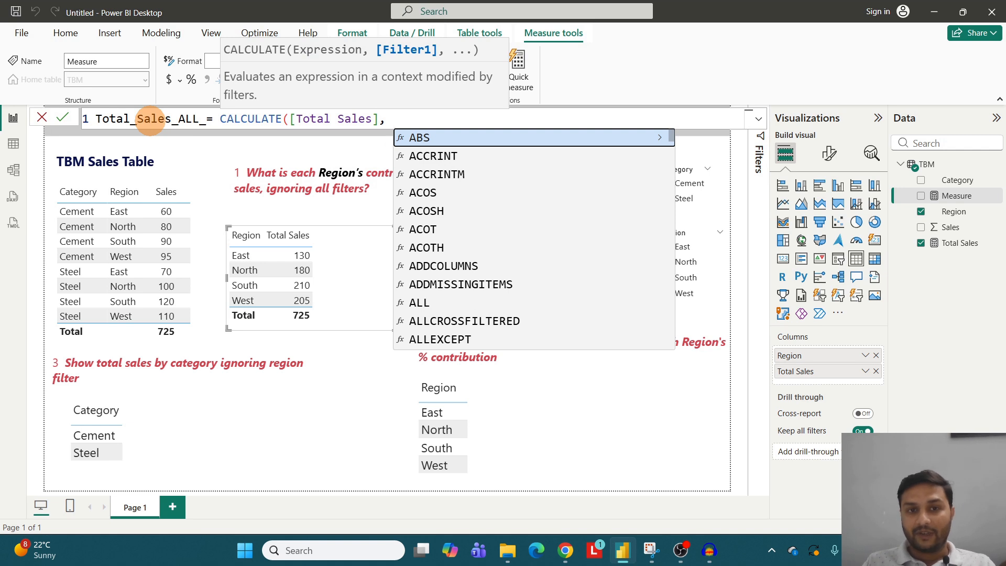
{"action": "type", "text": "all"}
{"action": "key", "text": "Tab"}
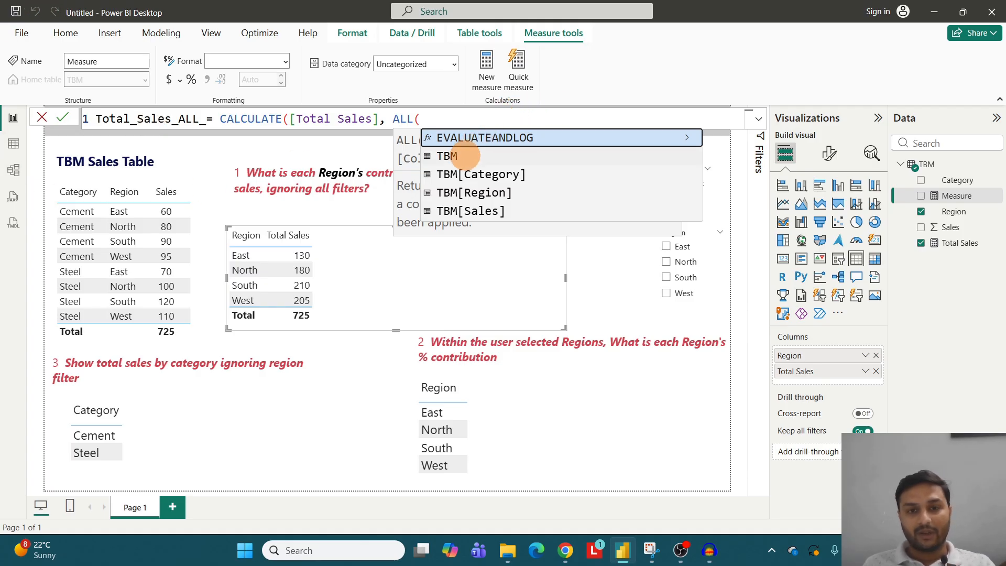
{"action": "left_click", "coordinate": [457, 156]}
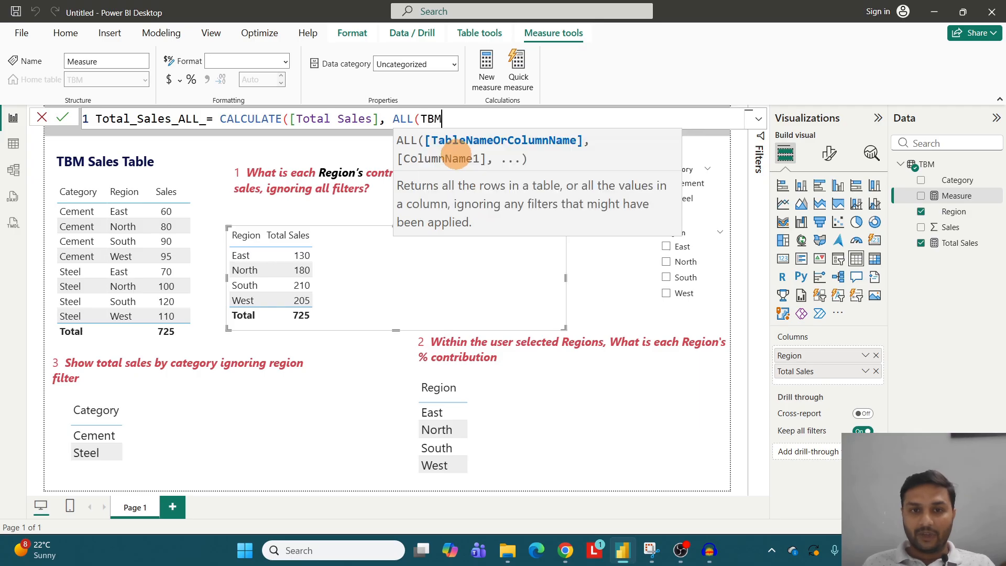
{"action": "type", "text": ")"}
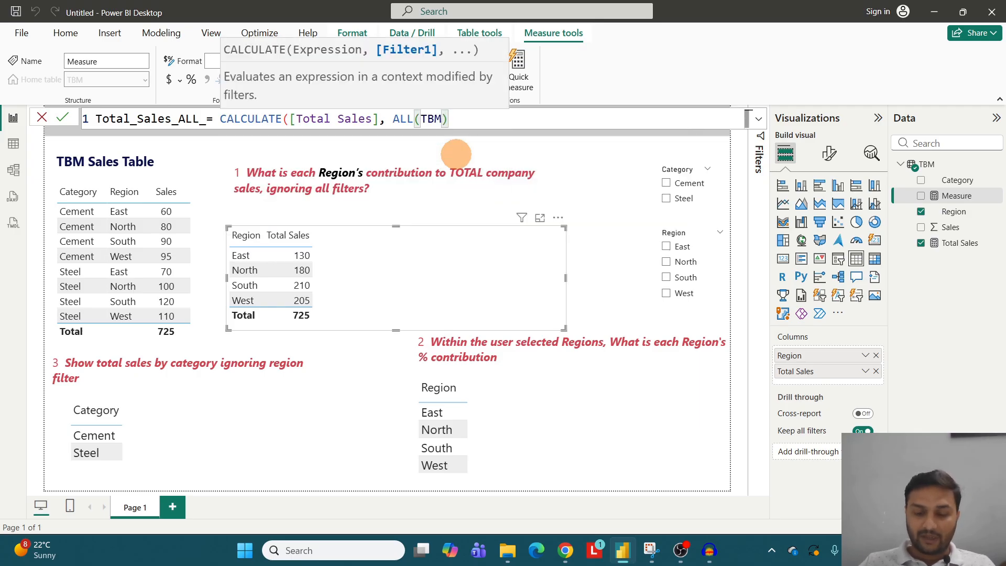
{"action": "type", "text": ")"}
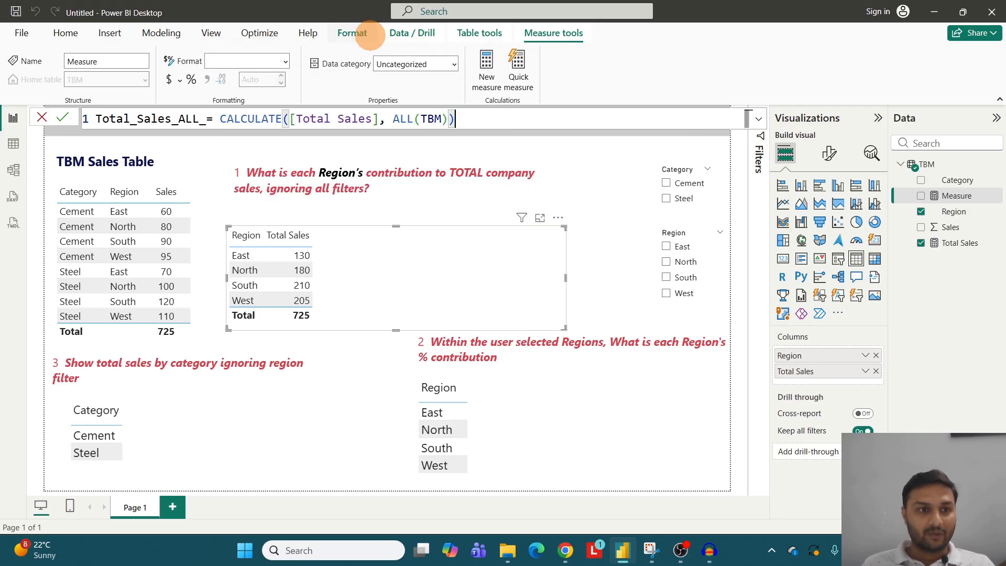
{"action": "left_click", "coordinate": [62, 118]}
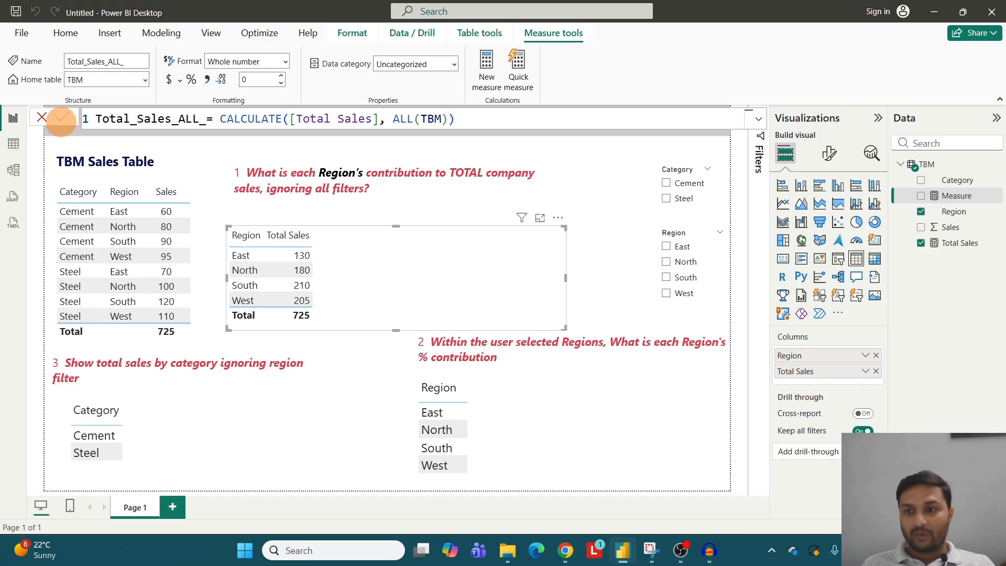
{"action": "left_click_drag", "start_coordinate": [936, 243], "coordinate": [361, 298]}
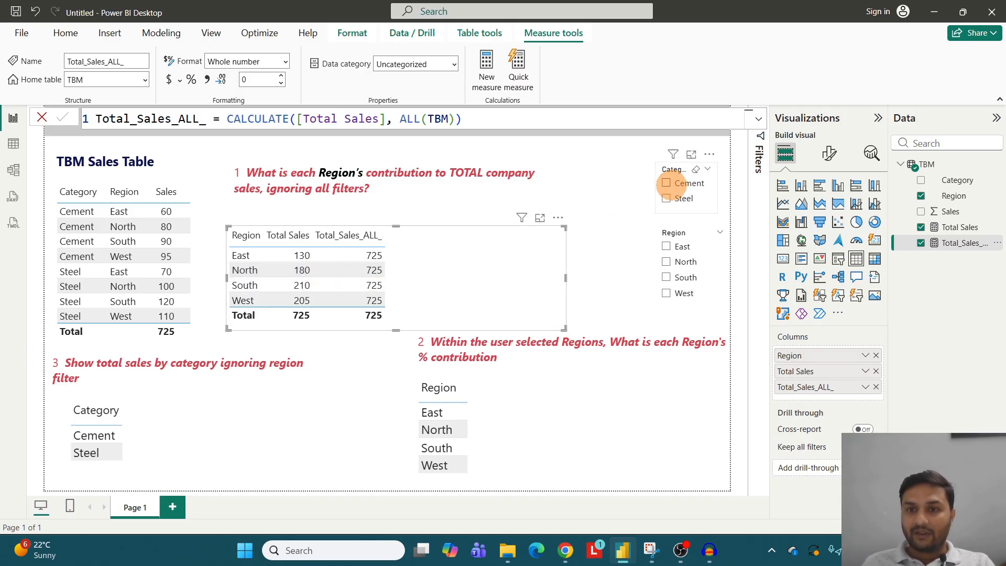
- Check the Region sales table with the slicer set to East, North and no selection, and slightly widen its Total_Sales_ALL_ column
{"action": "left_click", "coordinate": [666, 247]}
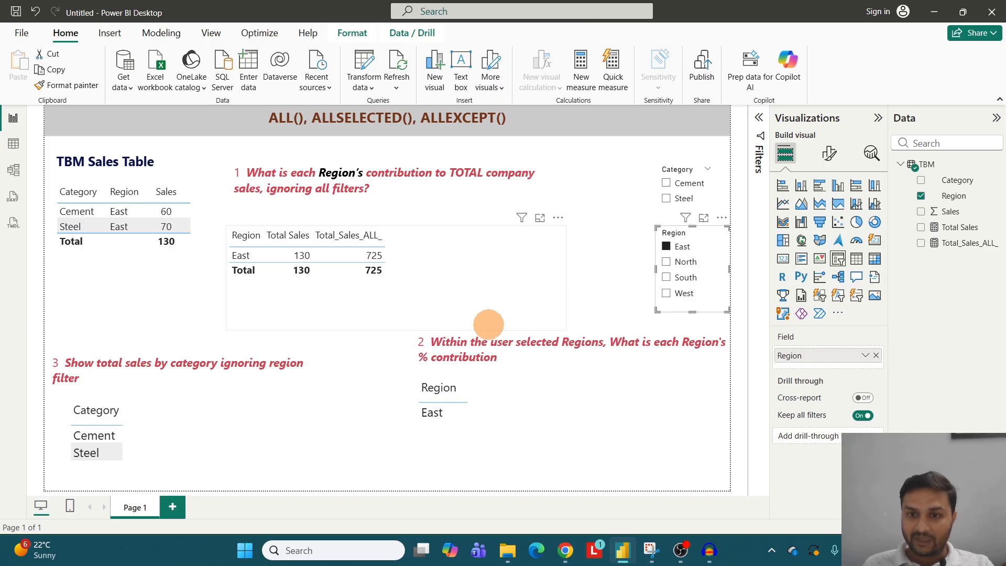
{"action": "left_click", "coordinate": [666, 262]}
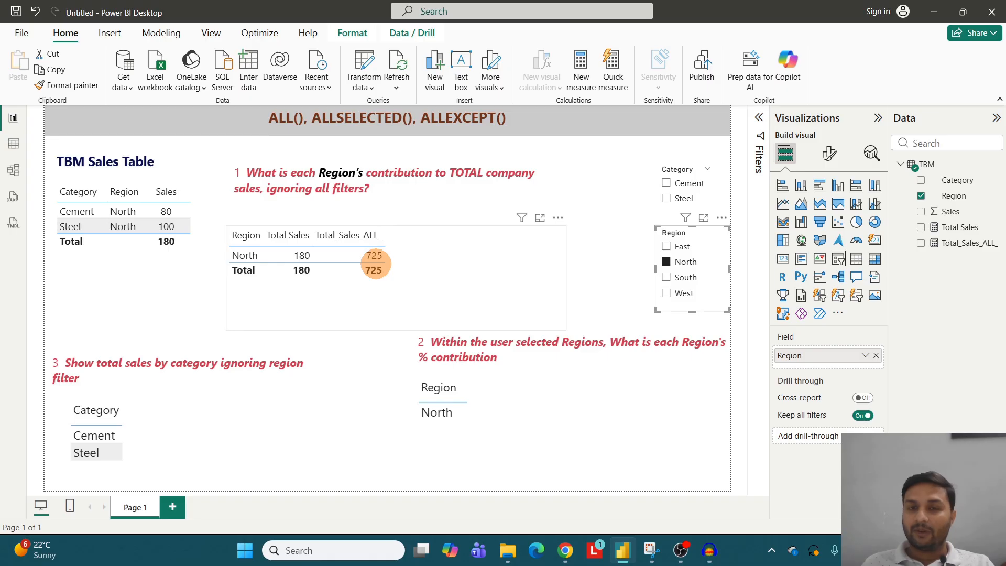
{"action": "left_click", "coordinate": [667, 262]}
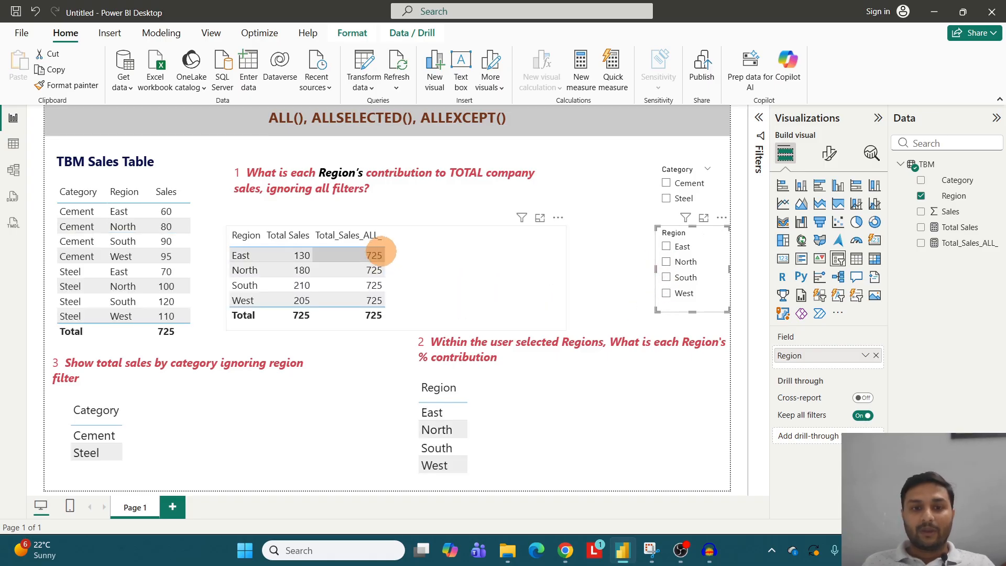
{"action": "mouse_move", "coordinate": [384, 238]}
{"action": "left_mouse_down"}
{"action": "mouse_move", "coordinate": [375, 238]}
{"action": "mouse_move", "coordinate": [391, 238]}
{"action": "left_mouse_up"}
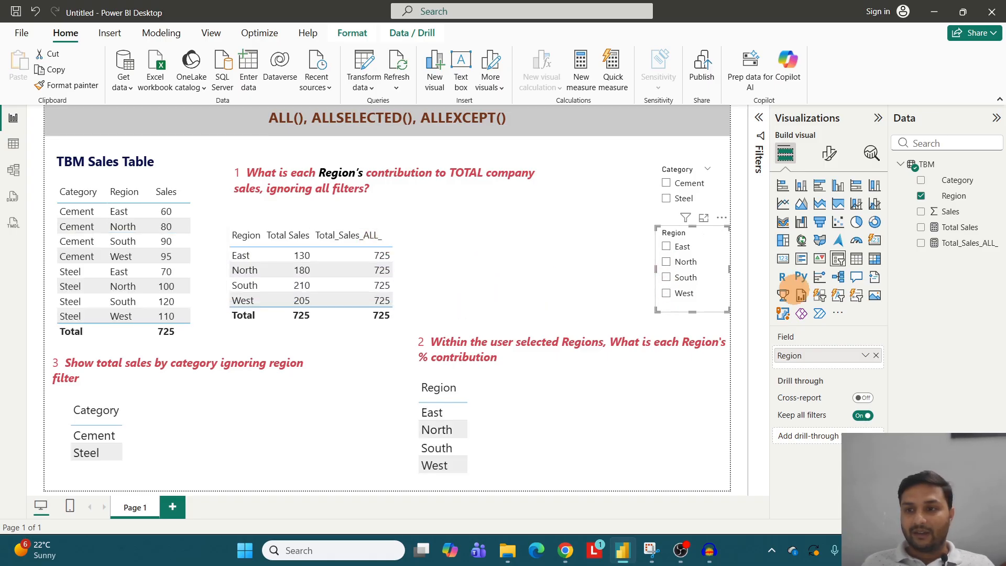
- Create the measure %total_ALL = DIVIDE([Total Sales], [Total_Sales_ALL_]) in the TBM table
{"action": "left_click", "coordinate": [992, 164]}
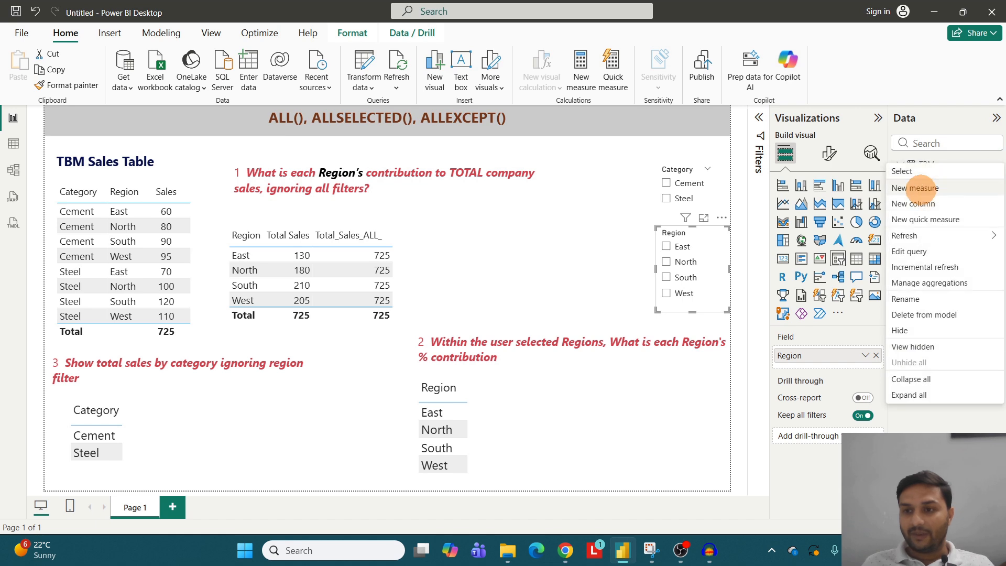
{"action": "left_click", "coordinate": [915, 188]}
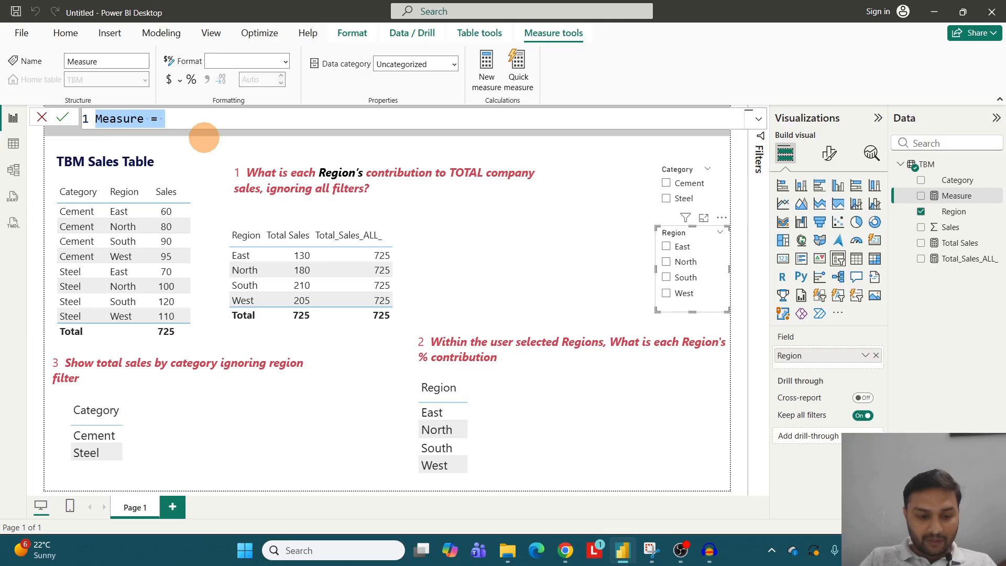
{"action": "type", "text": "%total_ALL"}
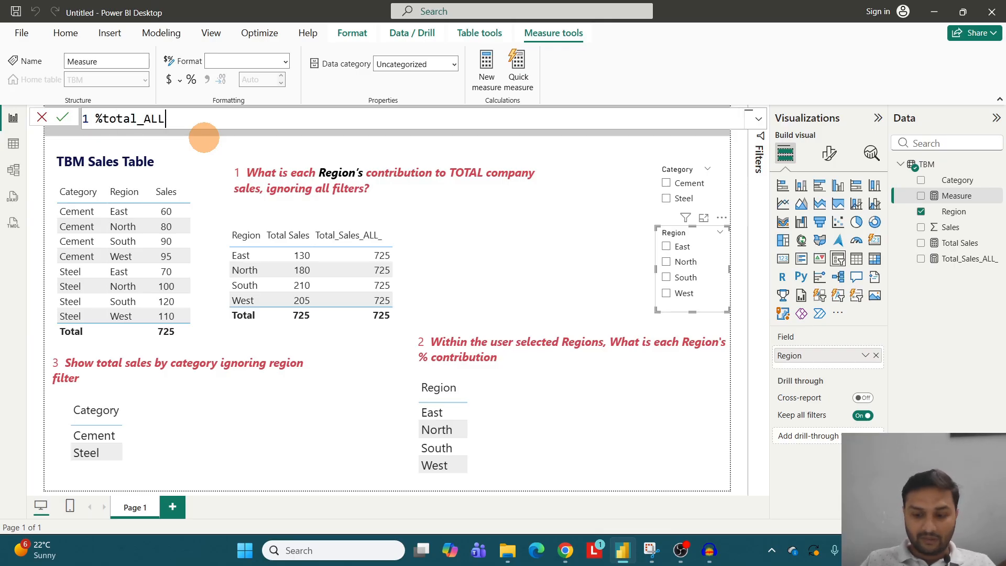
{"action": "type", "text": "divi"}
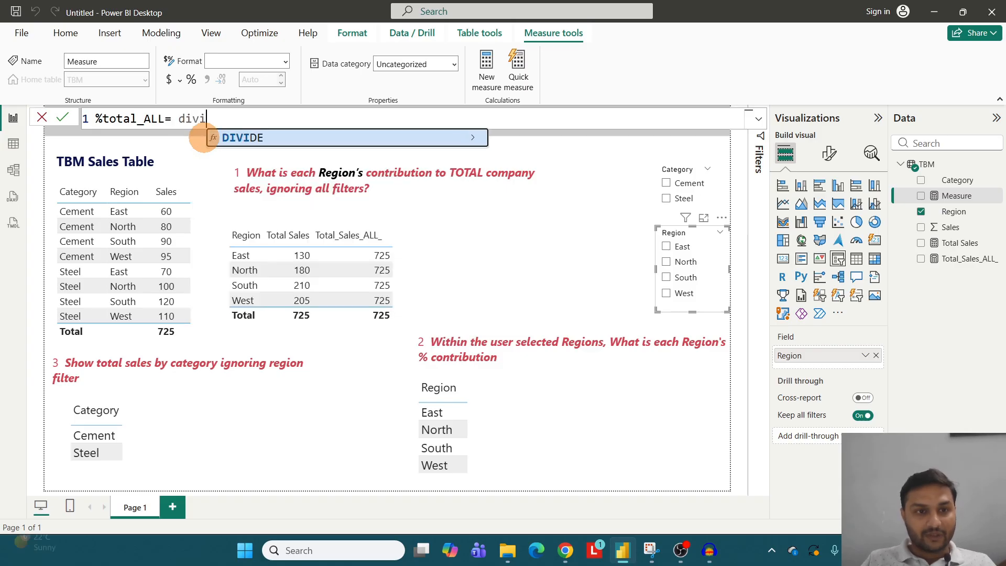
{"action": "key", "text": "Tab"}
{"action": "type", "text": "to"}
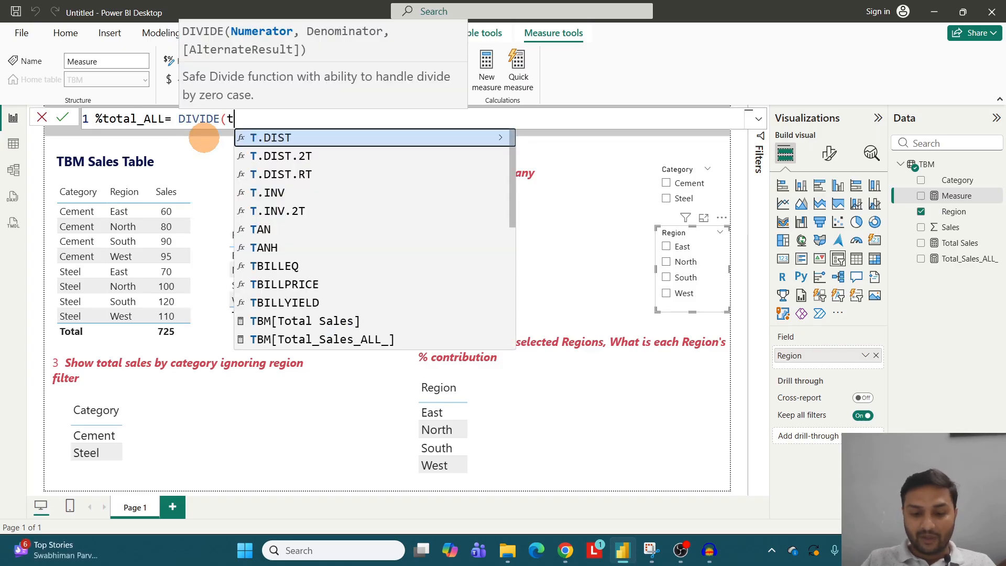
{"action": "key", "text": "Tab"}
{"action": "type", "text": ", "}
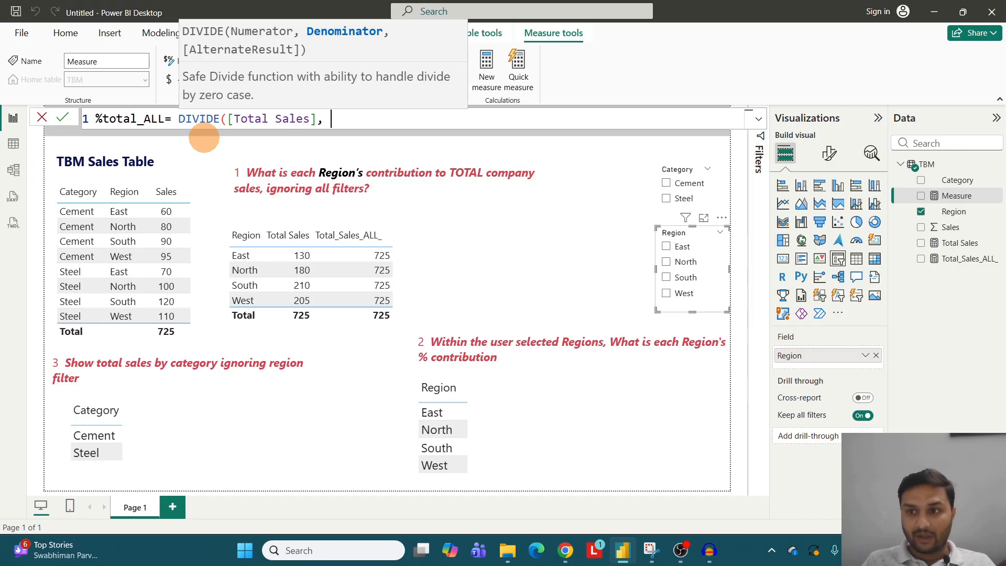
{"action": "type", "text": "toa"}
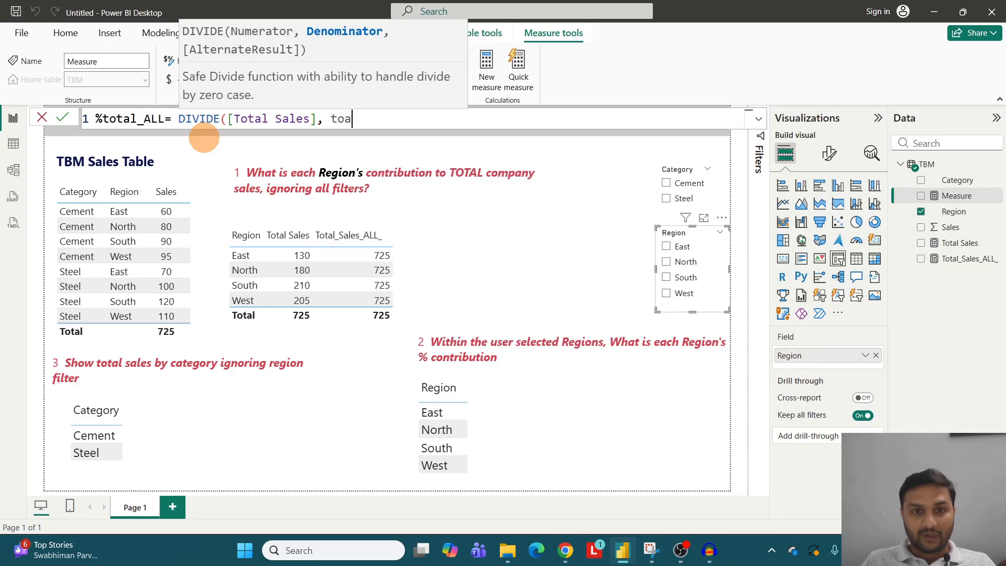
{"action": "key", "text": "BackSpace"}
{"action": "key", "text": "Down"}
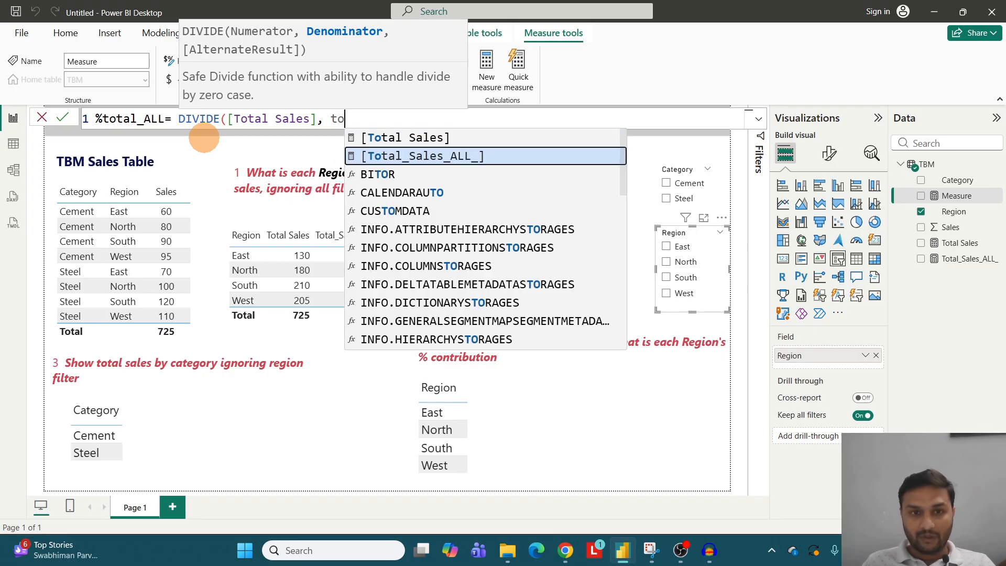
{"action": "key", "text": "Tab"}
{"action": "type", "text": ")"}
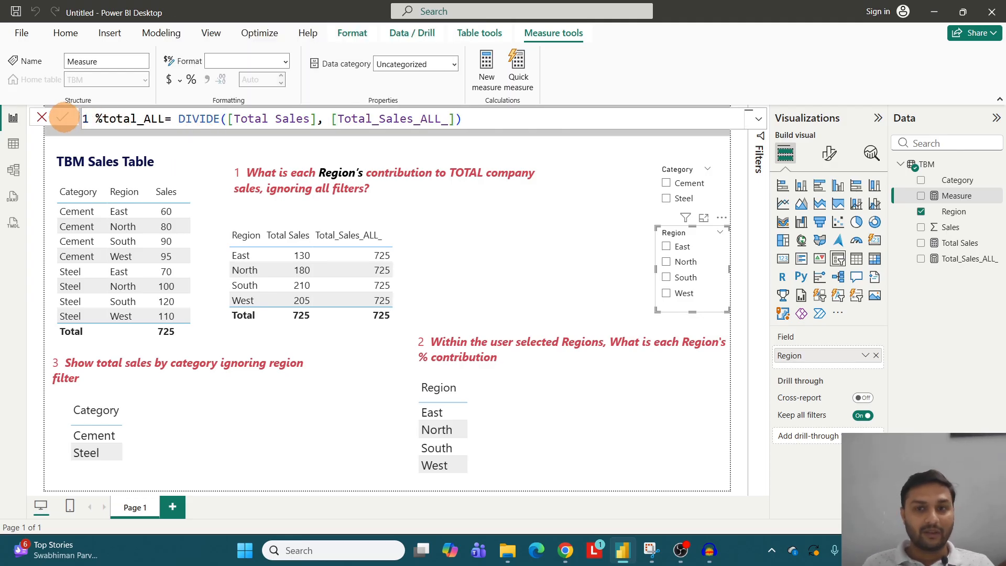
{"action": "left_click", "coordinate": [62, 117]}
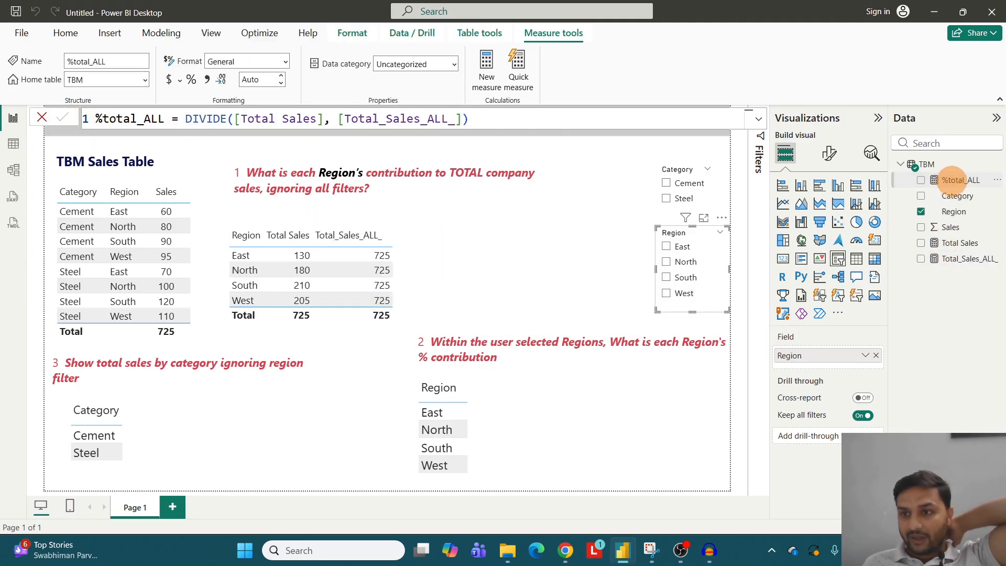
- Format the %total_ALL measure as a percentage and add it to the Region sales table visual
{"action": "left_click", "coordinate": [190, 79]}
{"action": "left_click_drag", "start_coordinate": [956, 179], "coordinate": [446, 257]}
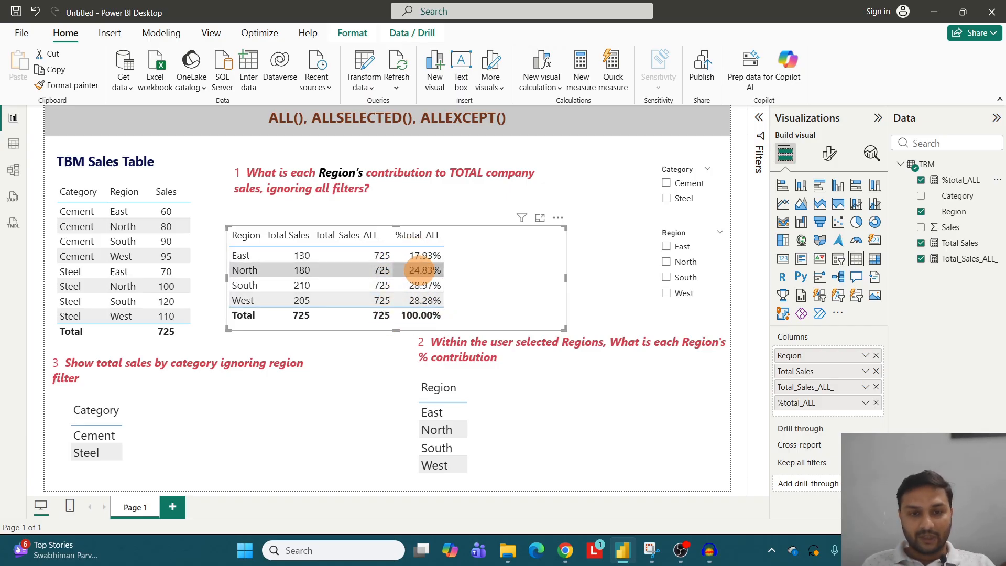
{"action": "left_click", "coordinate": [390, 234]}
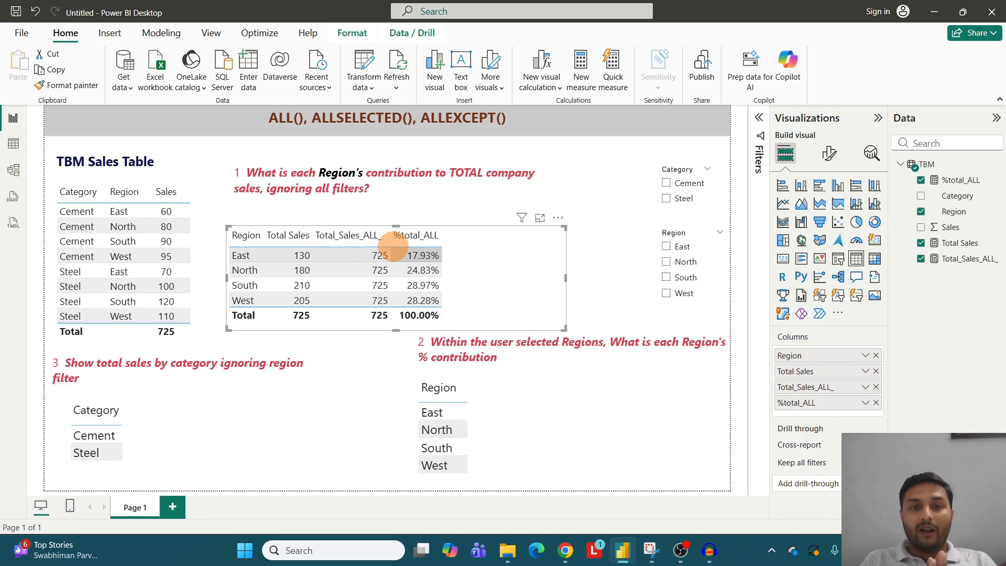
{"action": "left_click", "coordinate": [425, 342]}
{"action": "left_click_drag", "start_coordinate": [428, 342], "coordinate": [662, 342]}
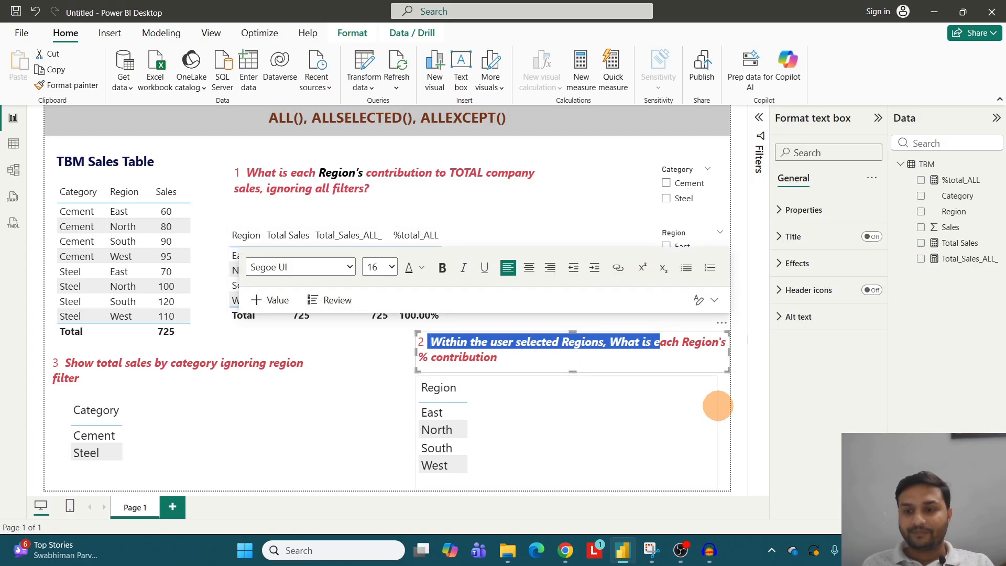
{"action": "left_click", "coordinate": [750, 401]}
{"action": "left_click", "coordinate": [635, 147]}
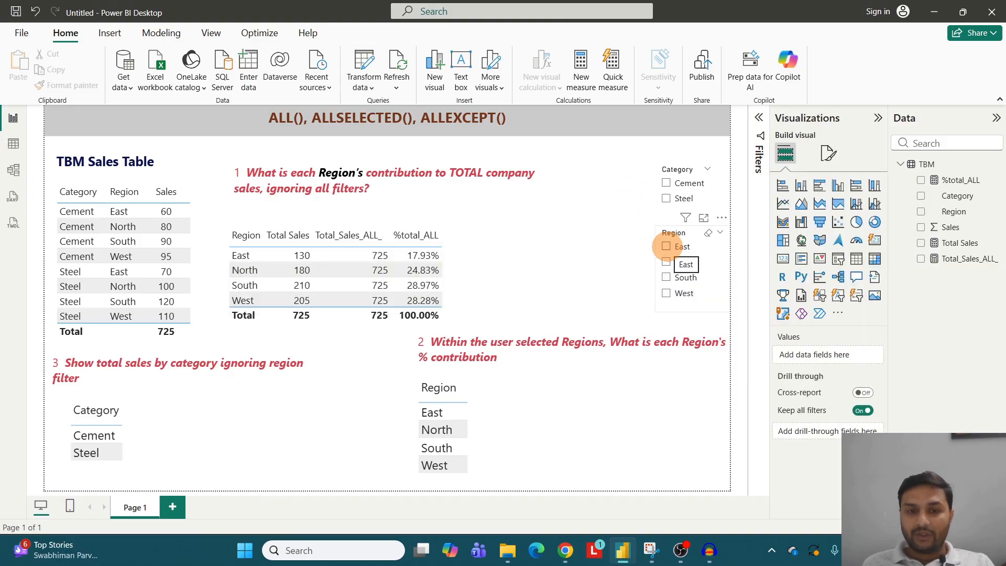
- Check %total_ALL by filtering the Region slicer to East and to North, and clear the selection
{"action": "left_click", "coordinate": [666, 247]}
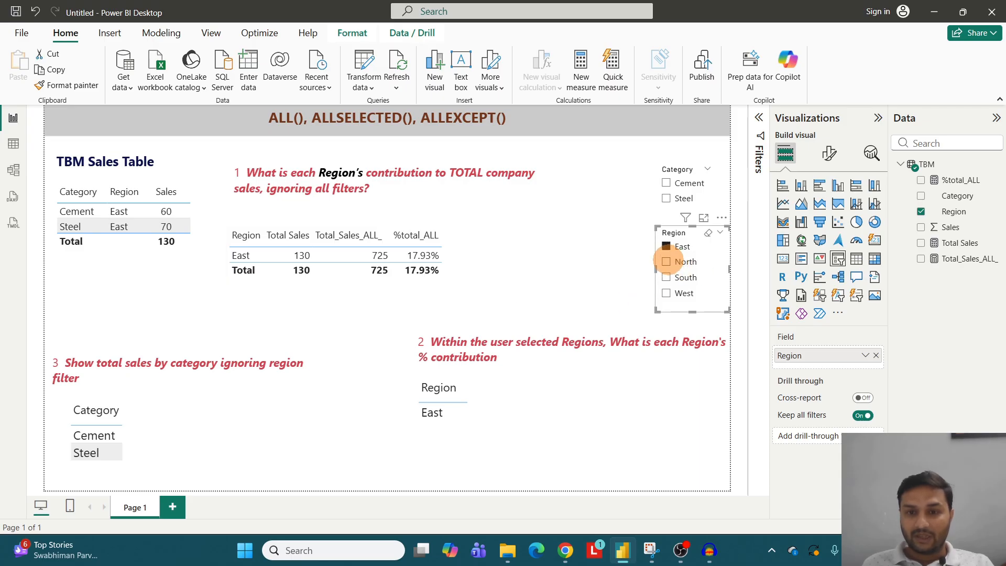
{"action": "left_click", "coordinate": [665, 261]}
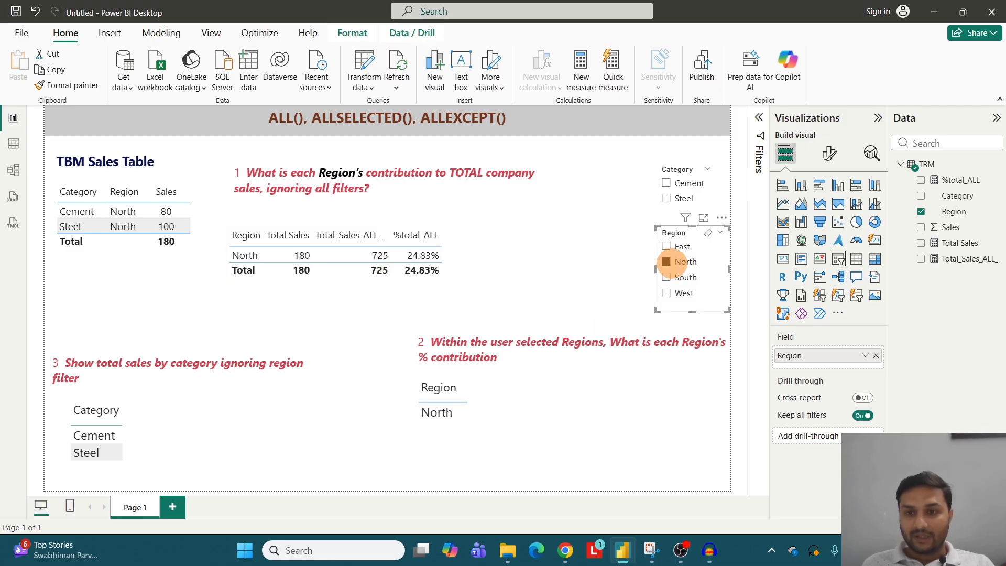
{"action": "left_click", "coordinate": [666, 262]}
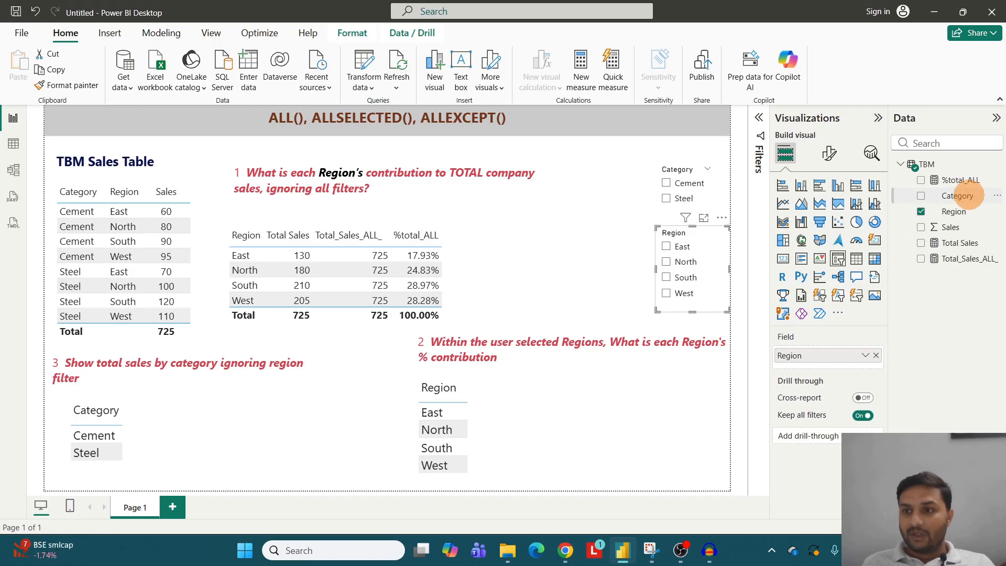
- Create the measure Allselected_M = CALCULATE([Total Sales], ALLSELECTED(TBM)) in the TBM table
{"action": "right_click", "coordinate": [930, 164]}
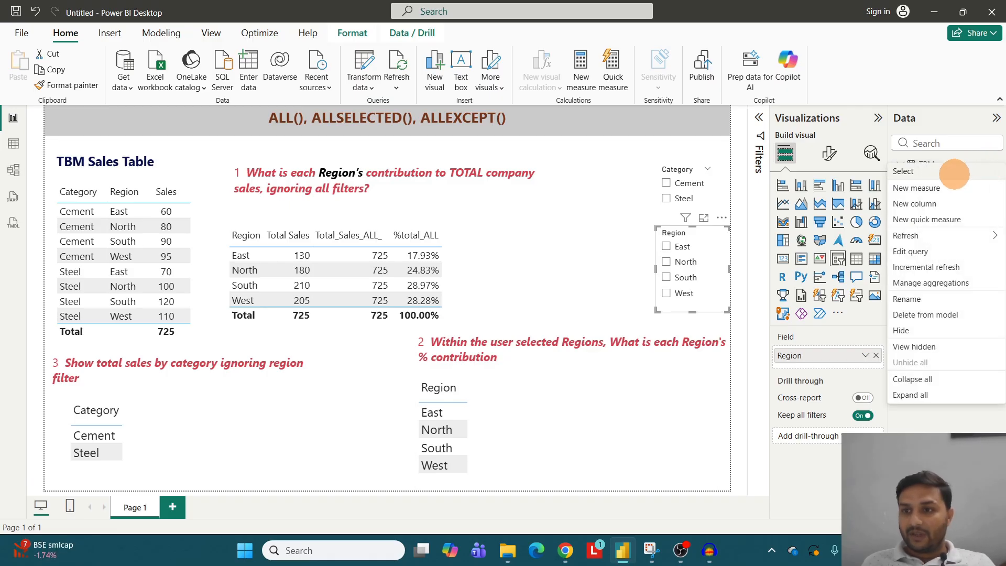
{"action": "left_click", "coordinate": [937, 187]}
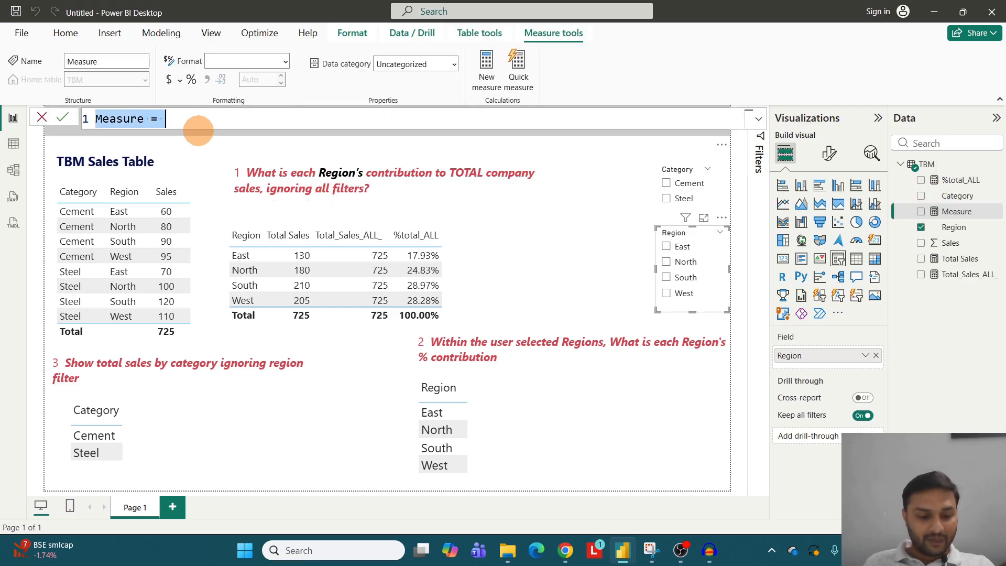
{"action": "type", "text": "Allselected_M"}
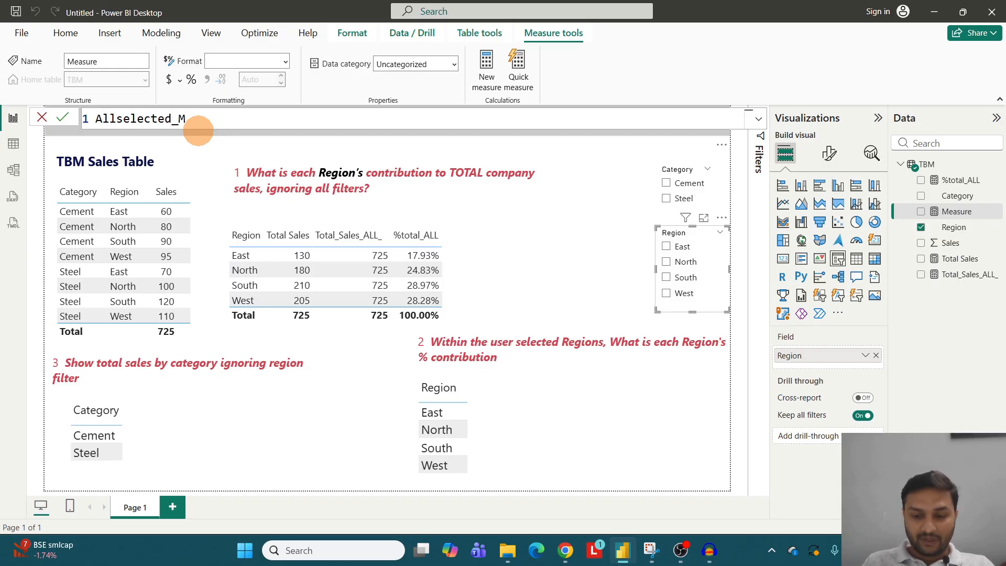
{"action": "type", "text": "= CA"}
{"action": "key", "text": "Tab"}
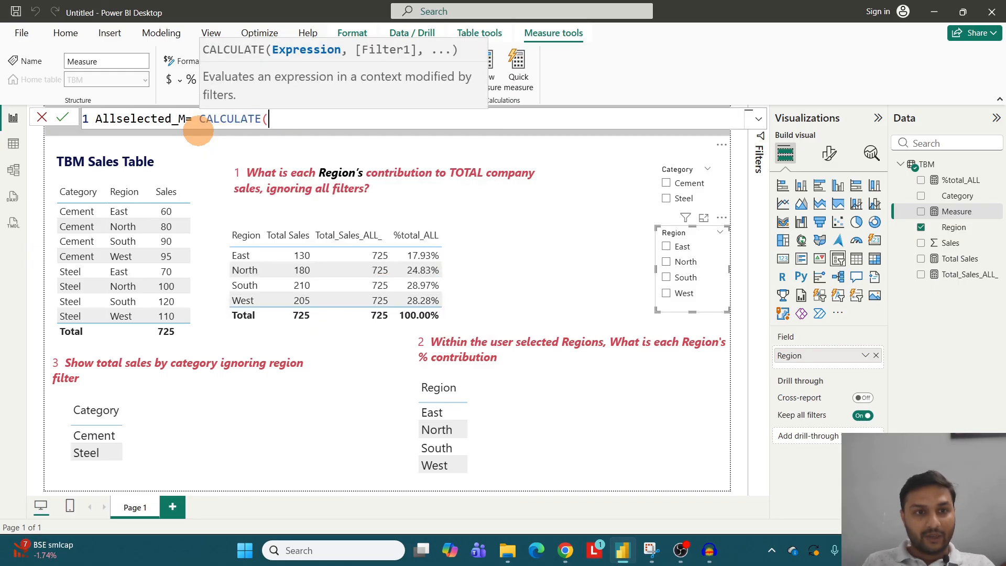
{"action": "type", "text": "[Total Sales],"}
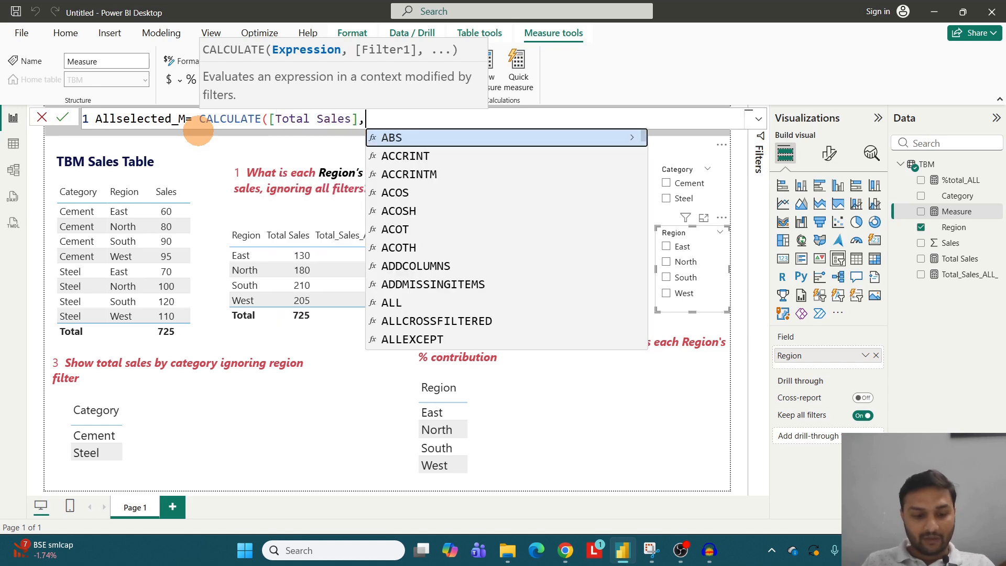
{"action": "type", "text": " allse"}
{"action": "key", "text": "Tab"}
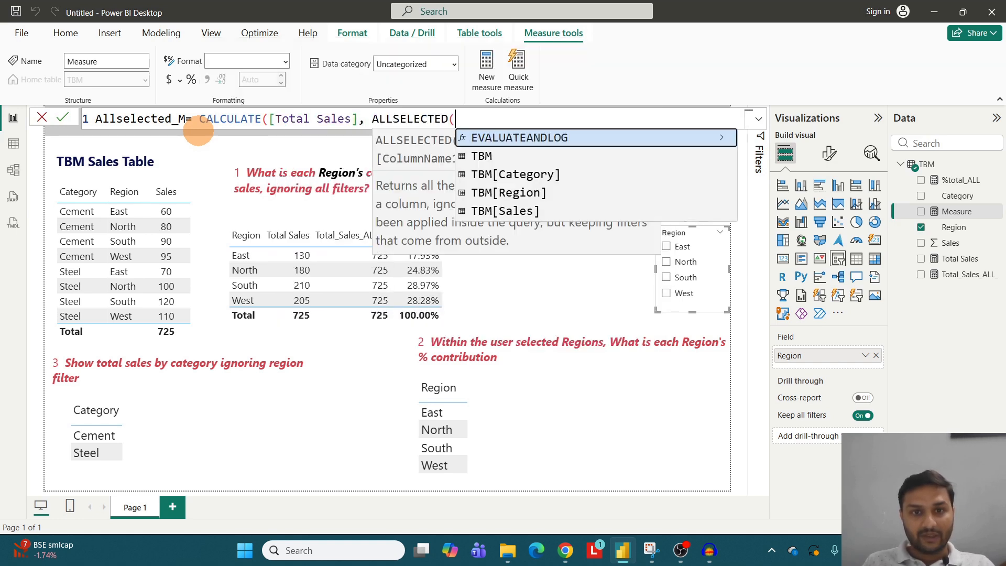
{"action": "type", "text": "TB"}
{"action": "key", "text": "Tab"}
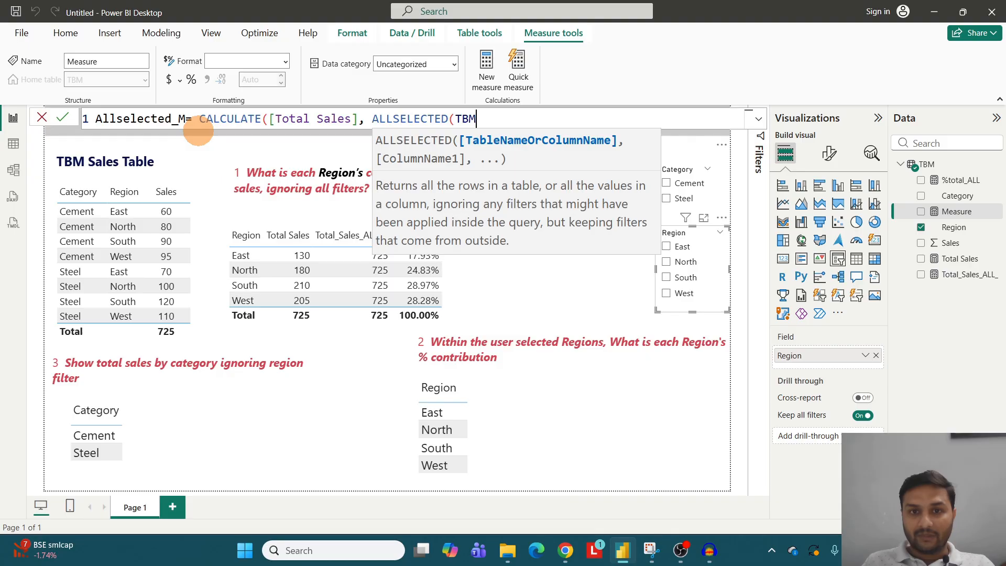
{"action": "type", "text": ")"}
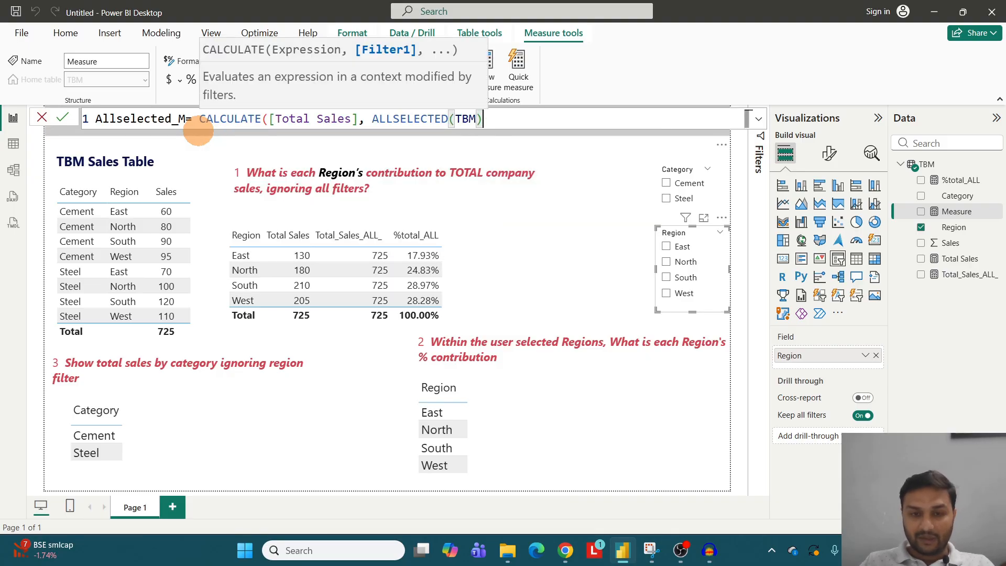
{"action": "type", "text": ")"}
{"action": "key", "text": "Return"}
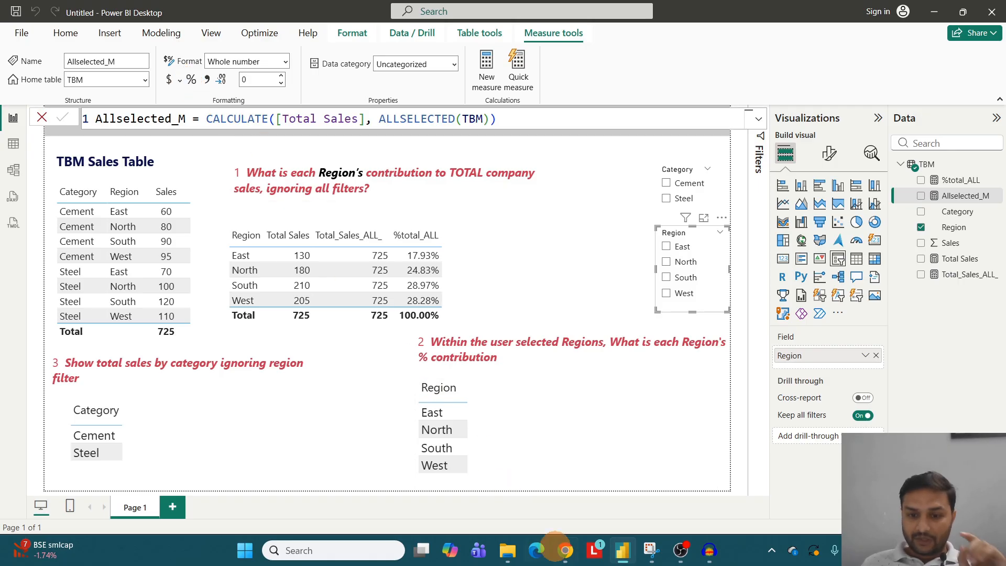
- Switch to Chrome and read the ALLSELECTED function description in the Microsoft Learn DAX reference, highlighting its treatment of filters
{"action": "left_click", "coordinate": [565, 550]}
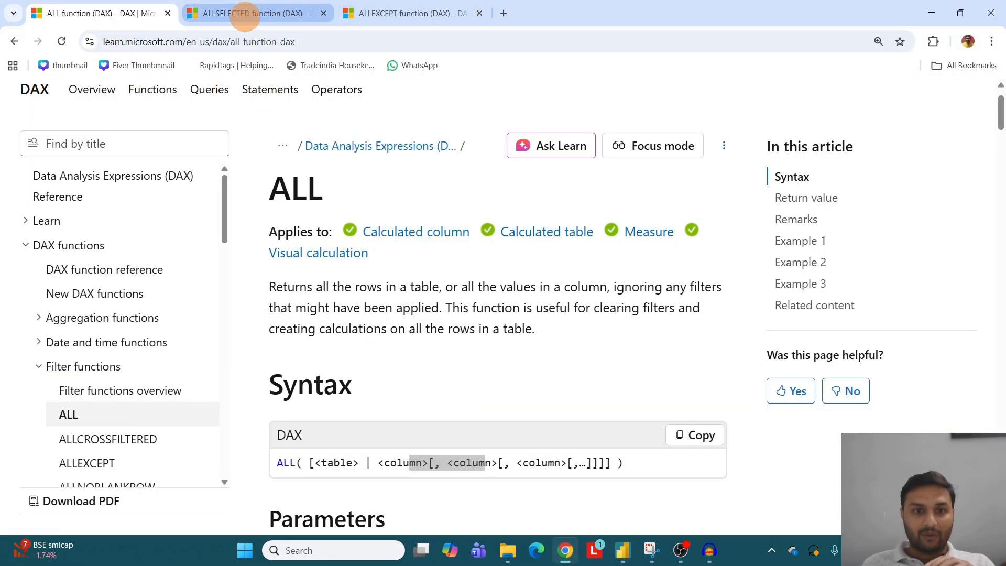
{"action": "left_click", "coordinate": [293, 11]}
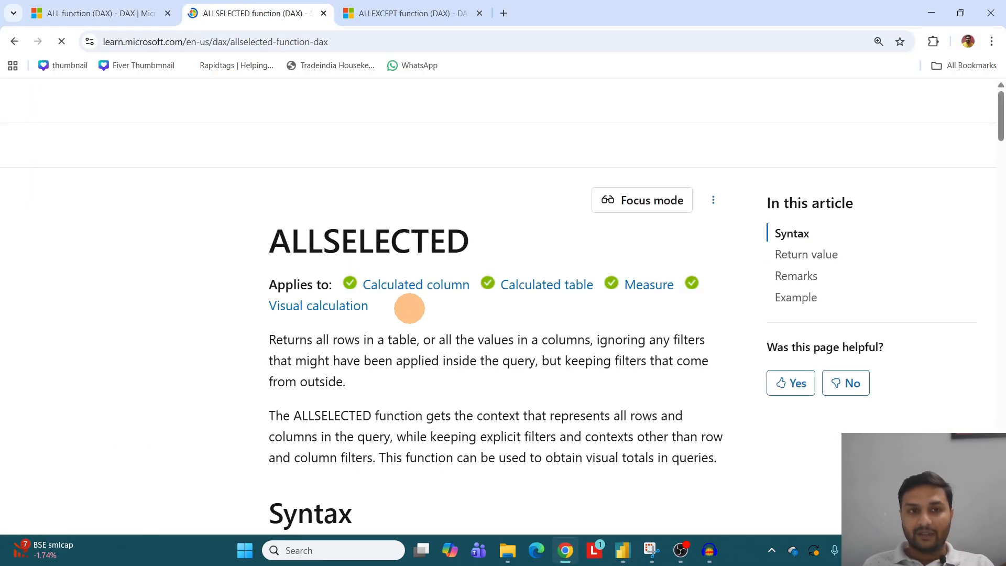
{"action": "left_click_drag", "start_coordinate": [258, 343], "coordinate": [417, 342]}
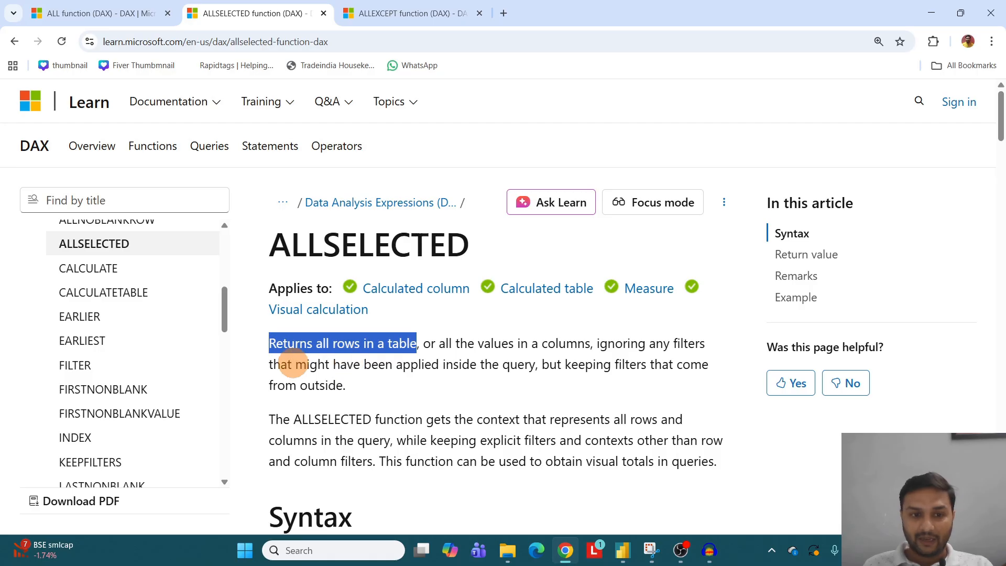
{"action": "left_click_drag", "start_coordinate": [268, 364], "coordinate": [388, 388]}
{"action": "left_click", "coordinate": [557, 395]}
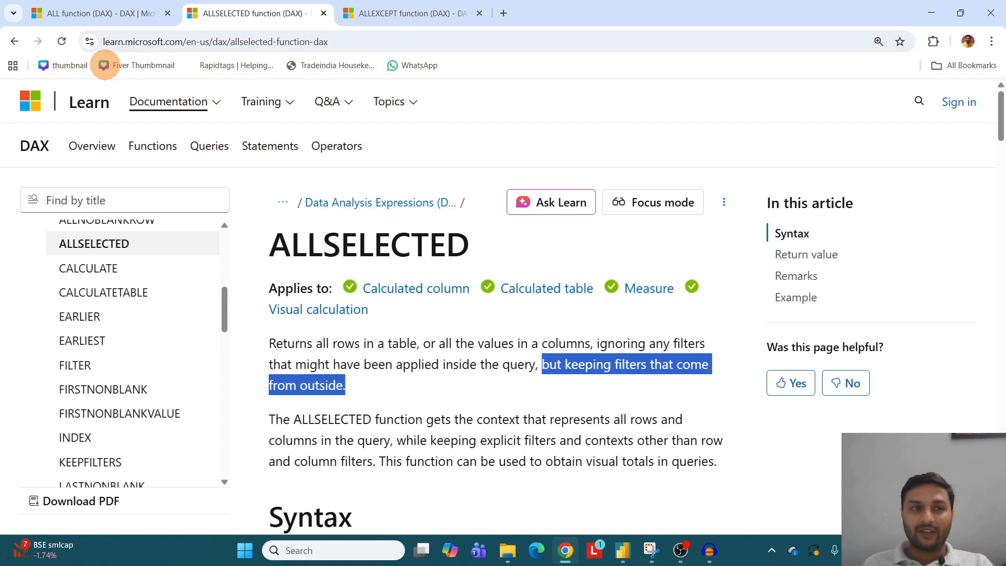
- Return to Power BI Desktop, add Allselected_M to the Region sales table visual and remove its %total_ALL column
{"action": "left_click", "coordinate": [623, 550]}
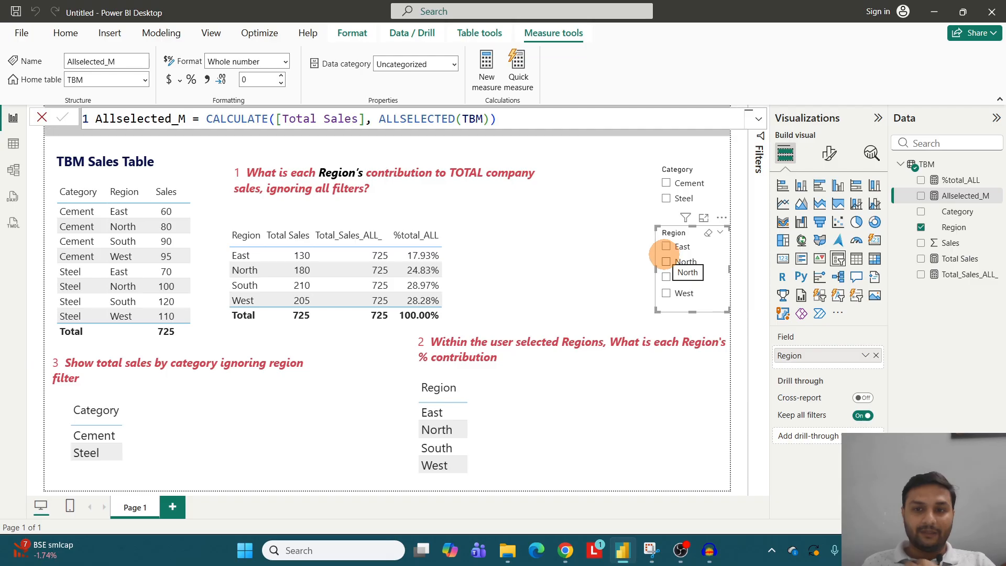
{"action": "left_click_drag", "start_coordinate": [962, 196], "coordinate": [461, 263]}
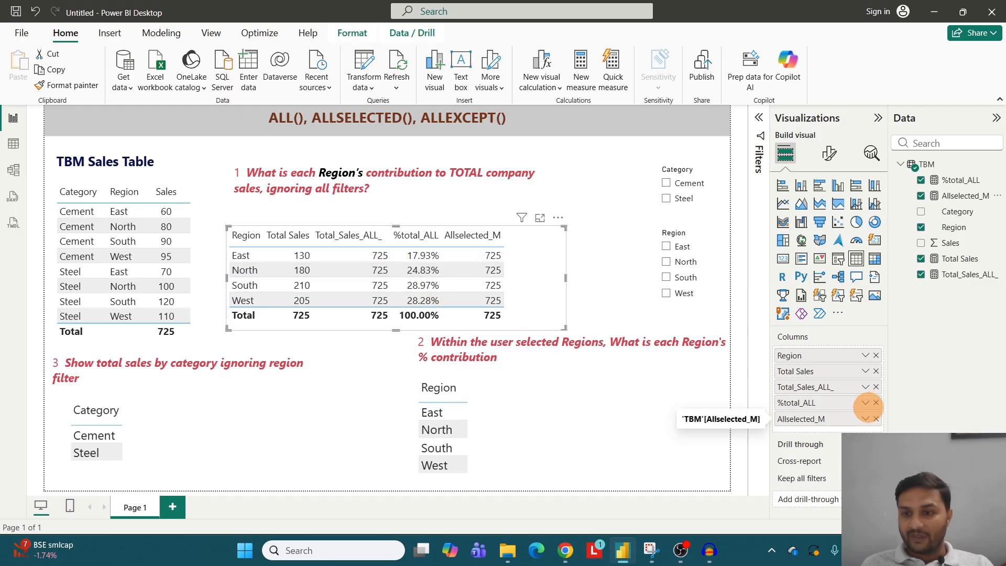
{"action": "left_click", "coordinate": [876, 402]}
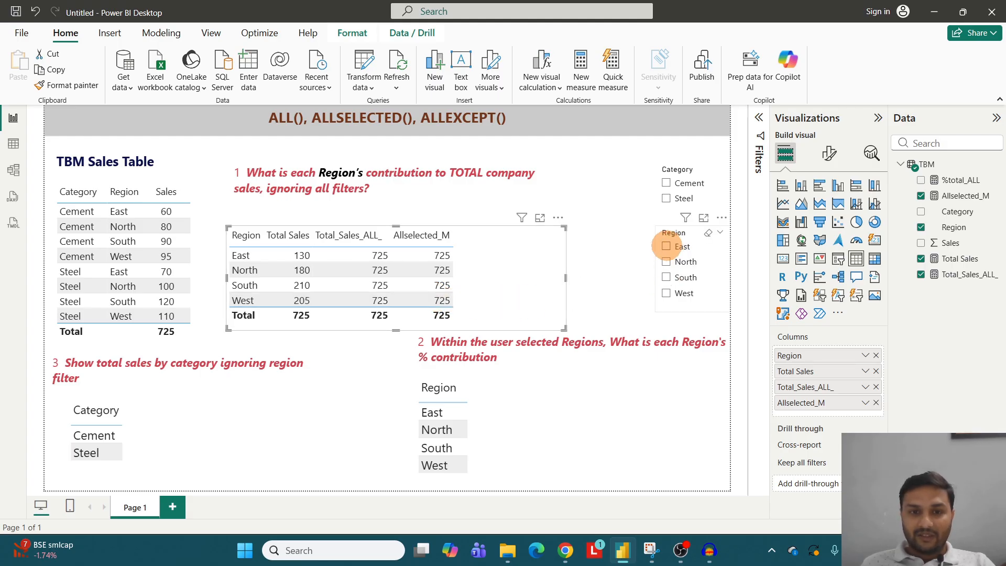
- Check Allselected_M with the Region slicer on East and on North, and leave East and North selected together
{"action": "left_click", "coordinate": [667, 246]}
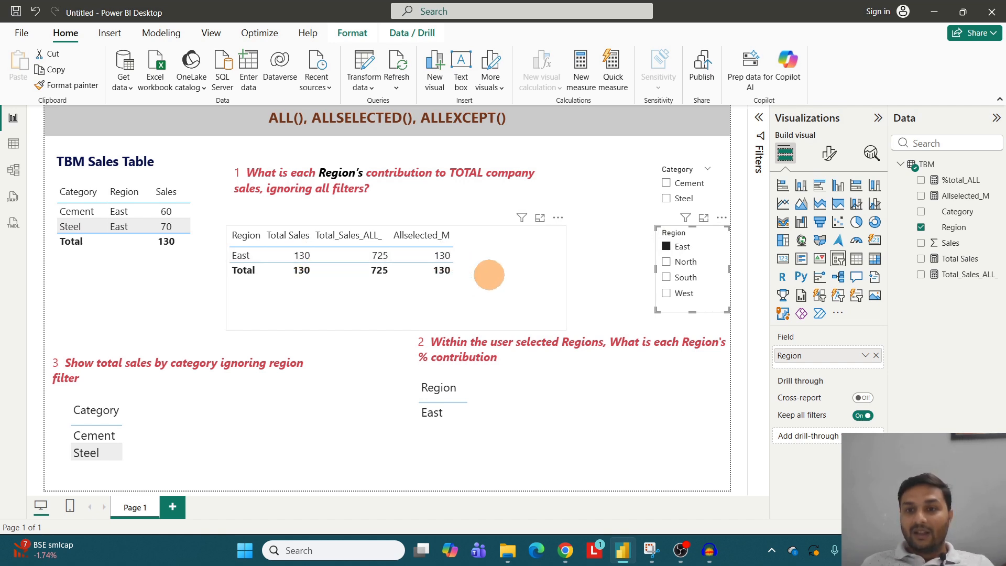
{"action": "left_click", "coordinate": [670, 262]}
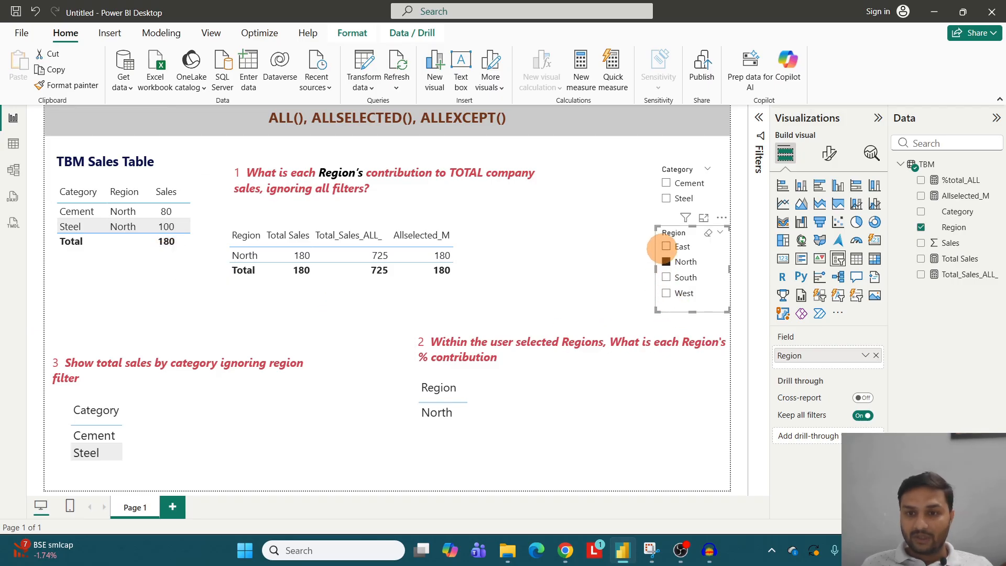
{"action": "left_click", "coordinate": [666, 247]}
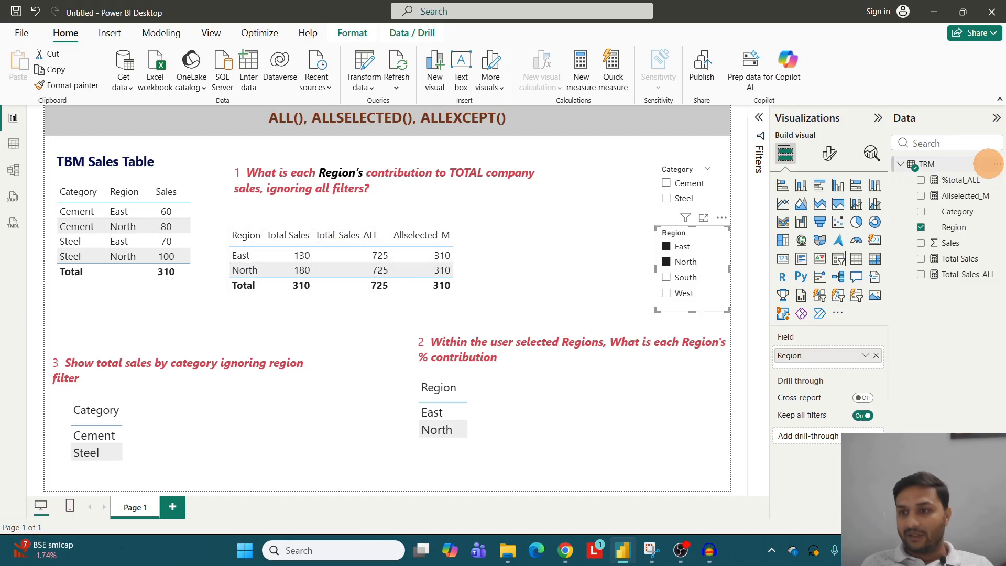
- Create the measure %Allselected = DIVIDE([Total Sales], [Allselected_M]) in the TBM table
{"action": "left_click", "coordinate": [997, 164]}
{"action": "left_click", "coordinate": [938, 181]}
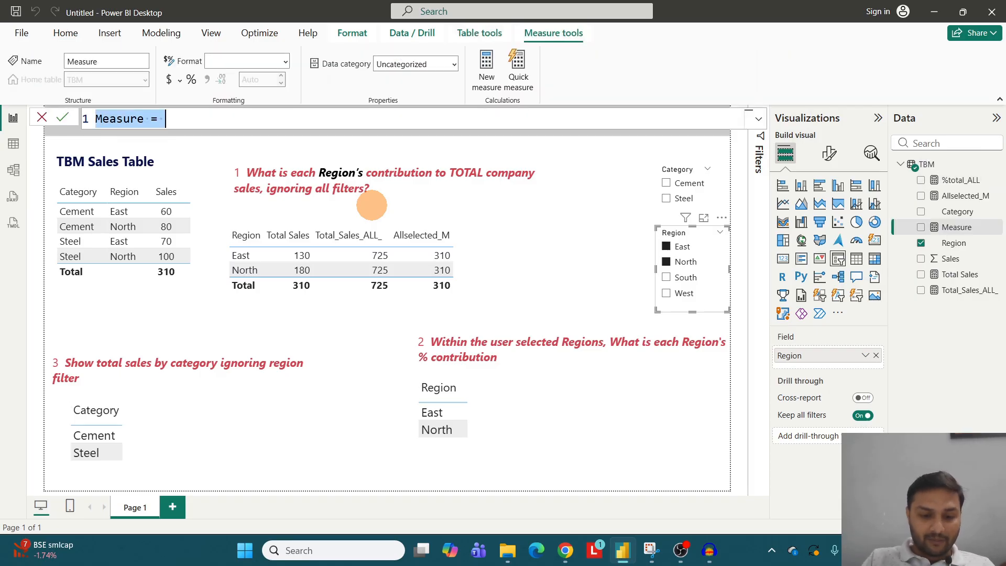
{"action": "type", "text": "%Allselected"}
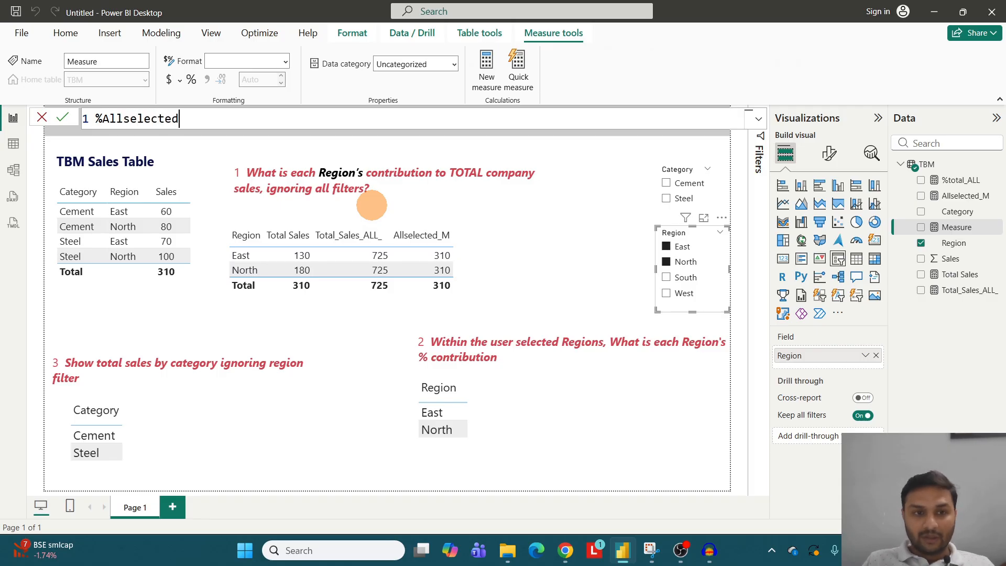
{"action": "type", "text": "=DIVIDE(["}
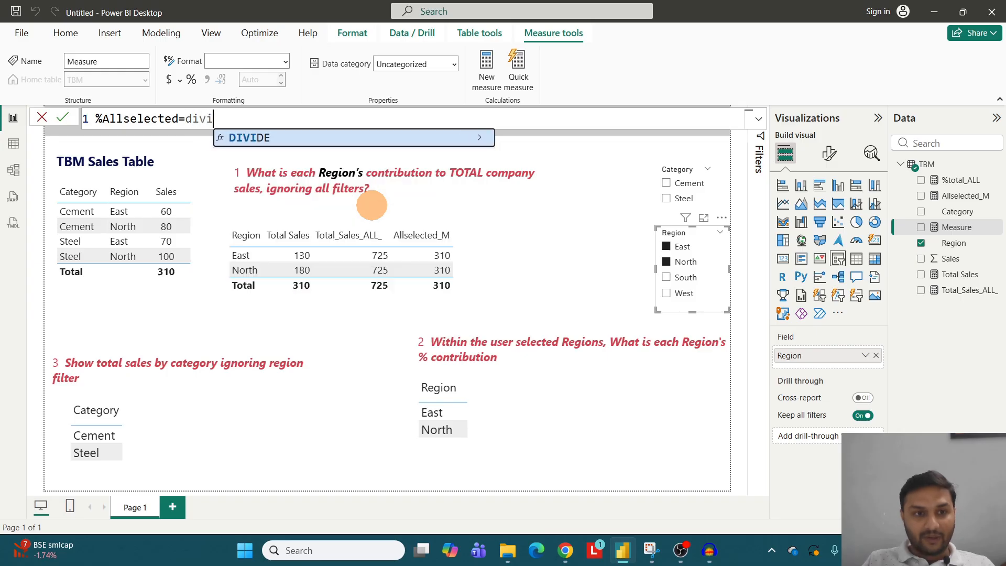
{"action": "type", "text": "To"}
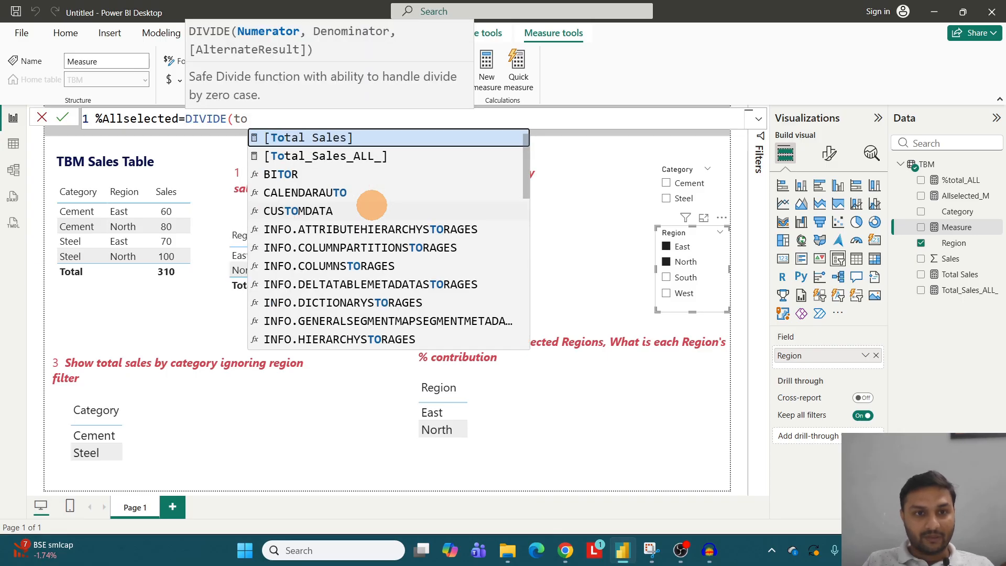
{"action": "key", "text": "Tab"}
{"action": "type", "text": ", all"}
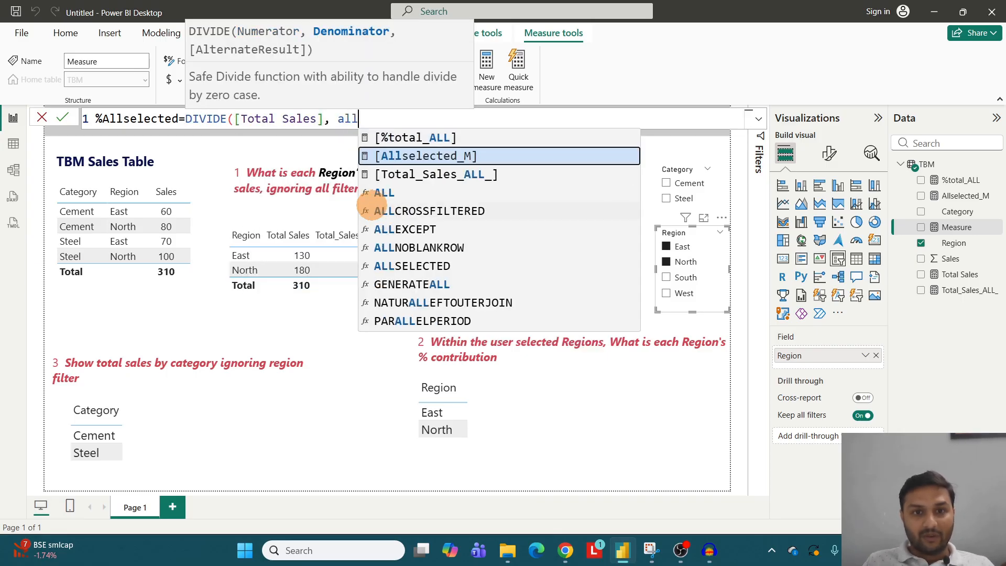
{"action": "key", "text": "Tab"}
{"action": "type", "text": ")"}
{"action": "left_click", "coordinate": [372, 205]}
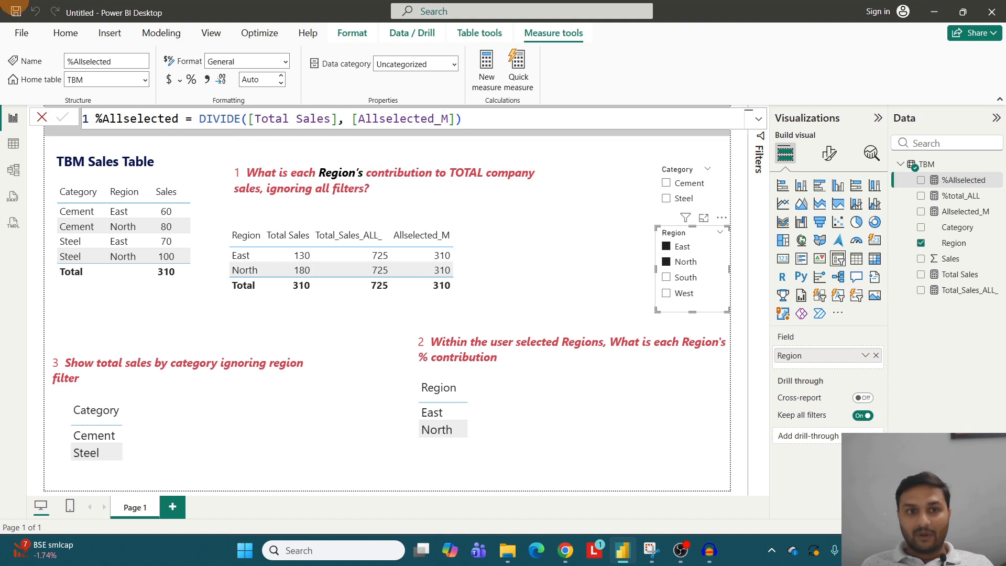
- Format the %Allselected measure as a percentage and add it to the Region sales table visual
{"action": "left_click", "coordinate": [191, 79]}
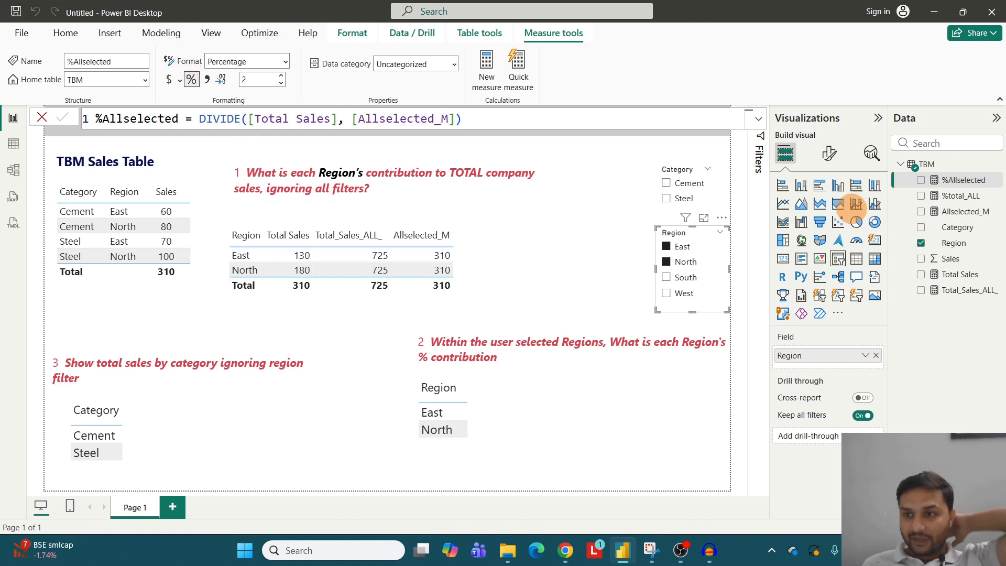
{"action": "left_click_drag", "start_coordinate": [946, 180], "coordinate": [453, 275]}
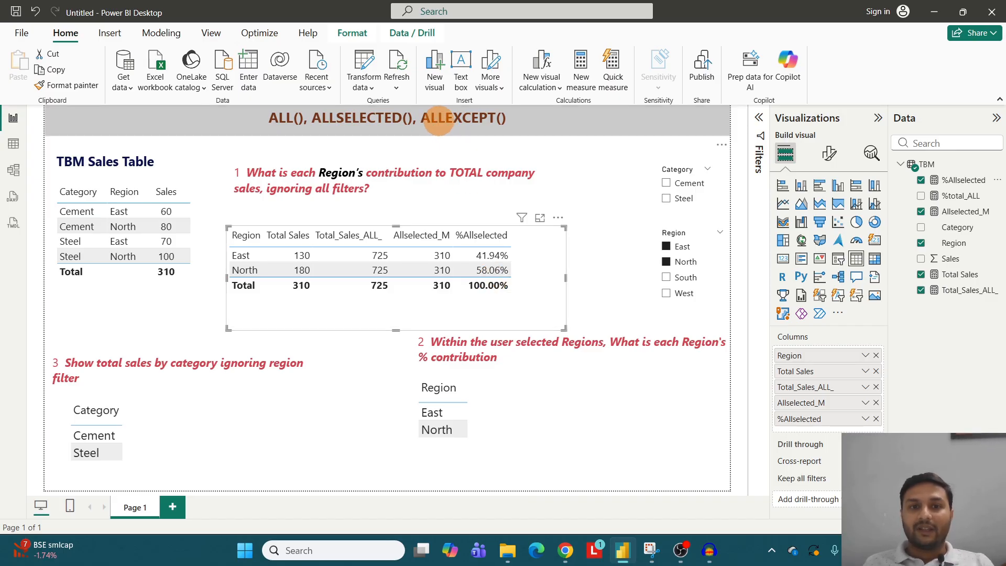
{"action": "left_click_drag", "start_coordinate": [294, 117], "coordinate": [267, 118]}
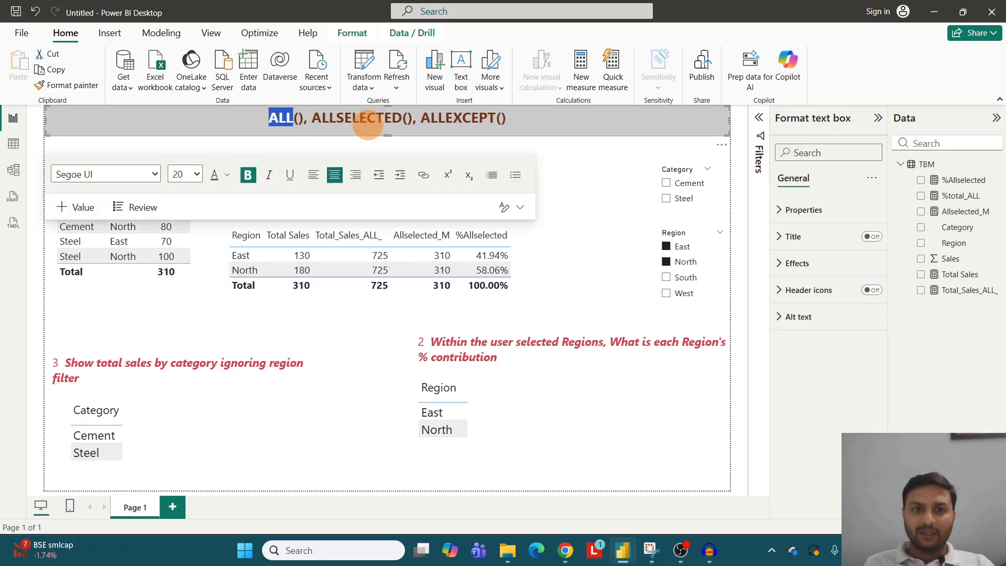
{"action": "left_click", "coordinate": [330, 117]}
{"action": "left_click_drag", "start_coordinate": [335, 117], "coordinate": [392, 118]}
{"action": "left_click", "coordinate": [344, 117]}
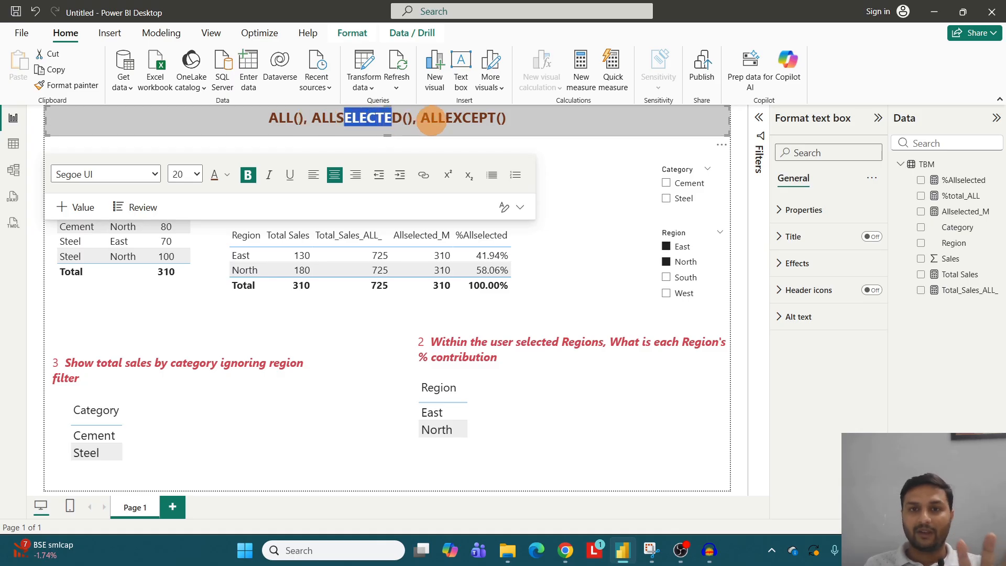
{"action": "left_click", "coordinate": [427, 117]}
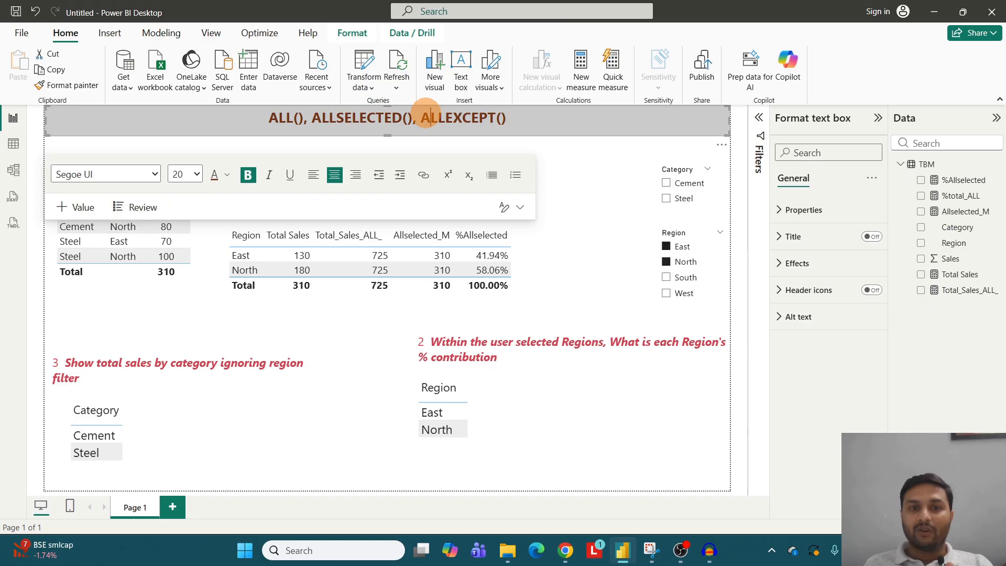
{"action": "left_click_drag", "start_coordinate": [431, 117], "coordinate": [414, 114]}
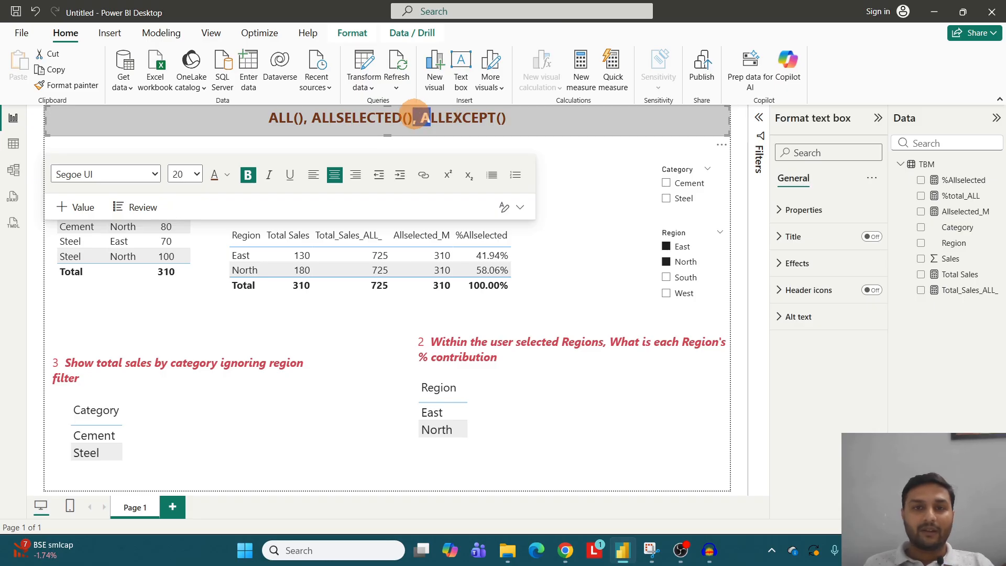
{"action": "left_click", "coordinate": [445, 117]}
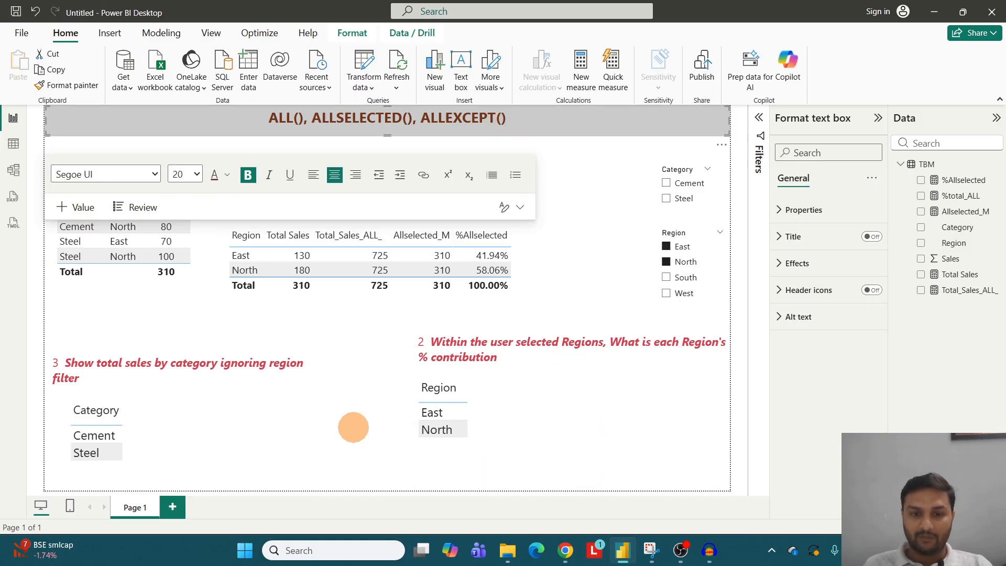
{"action": "left_click", "coordinate": [613, 162]}
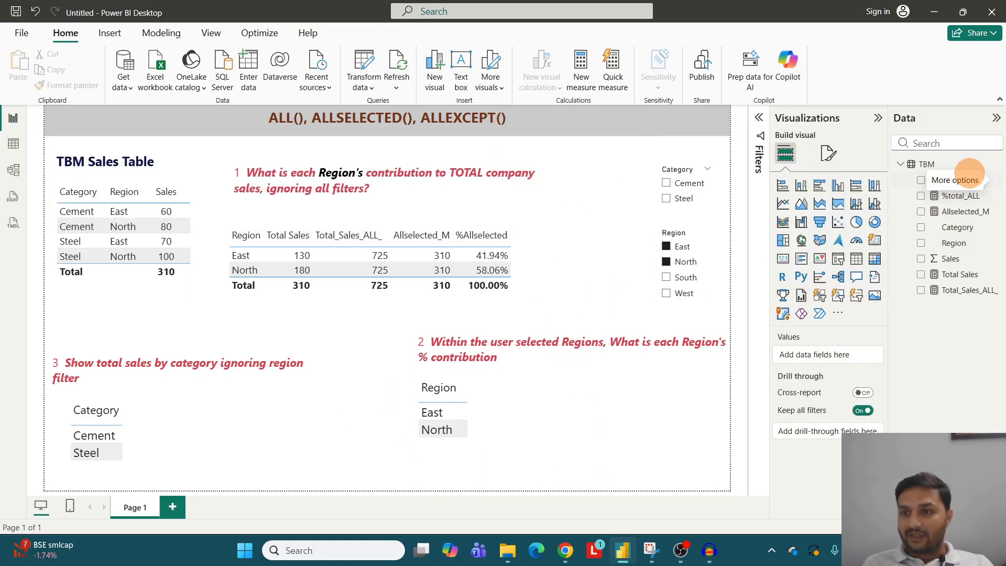
- Create the measure Allexcept_M = CALCULATE([Total Sales], ALLEXCEPT(TBM, TBM[Category])) in the TBM table
{"action": "left_click", "coordinate": [997, 164]}
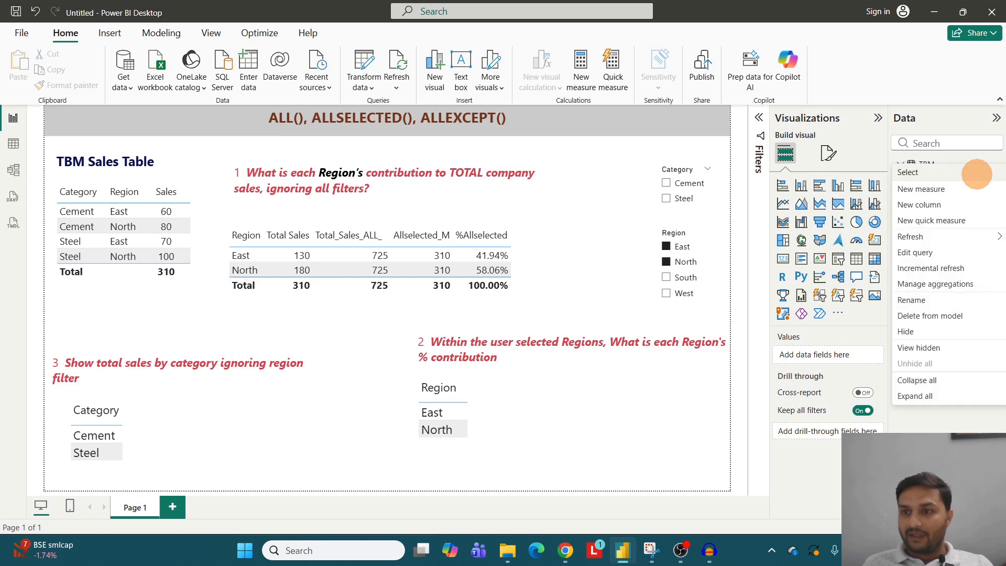
{"action": "left_click", "coordinate": [942, 191]}
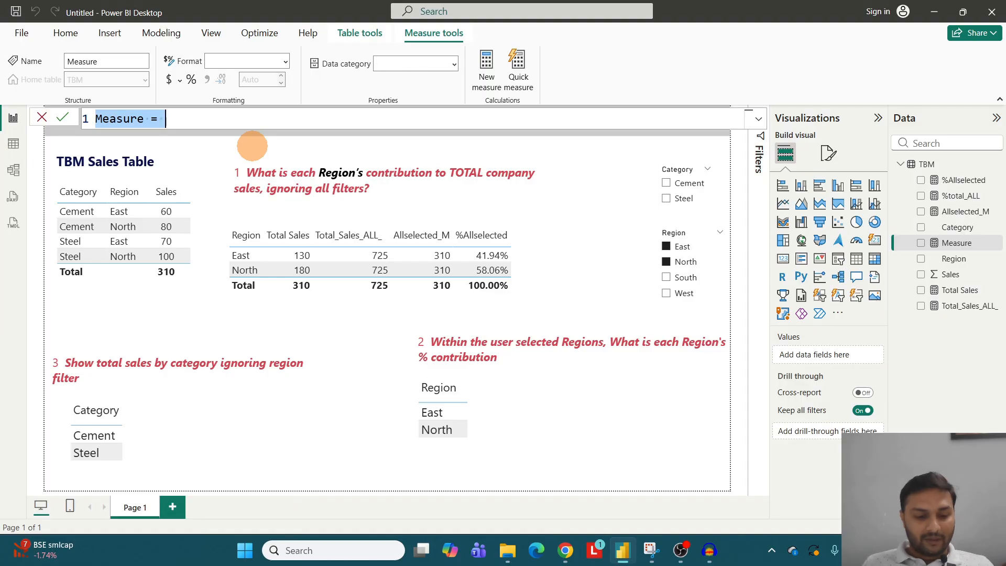
{"action": "type", "text": "Allexcept_M"}
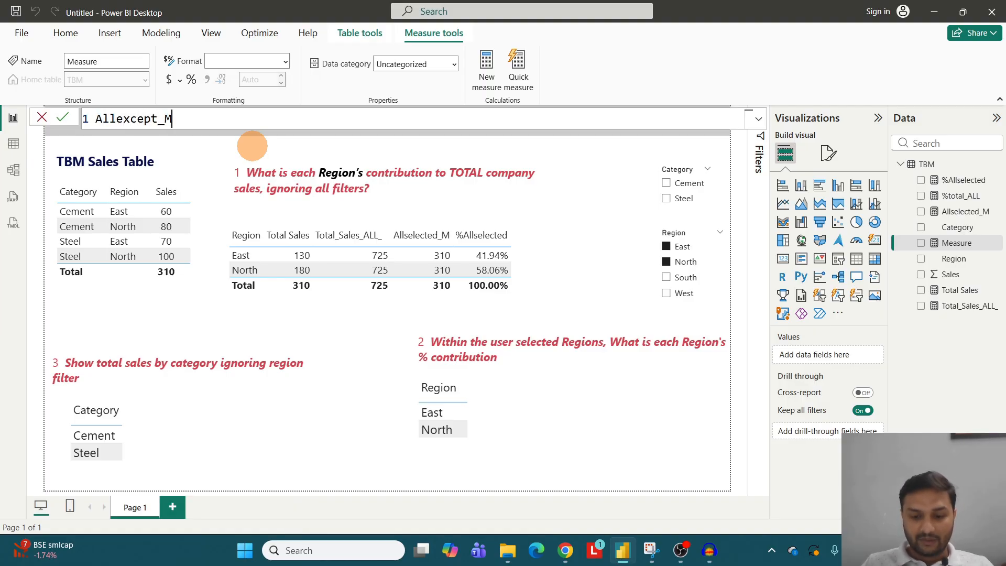
{"action": "type", "text": "= CALCULATE(tot"}
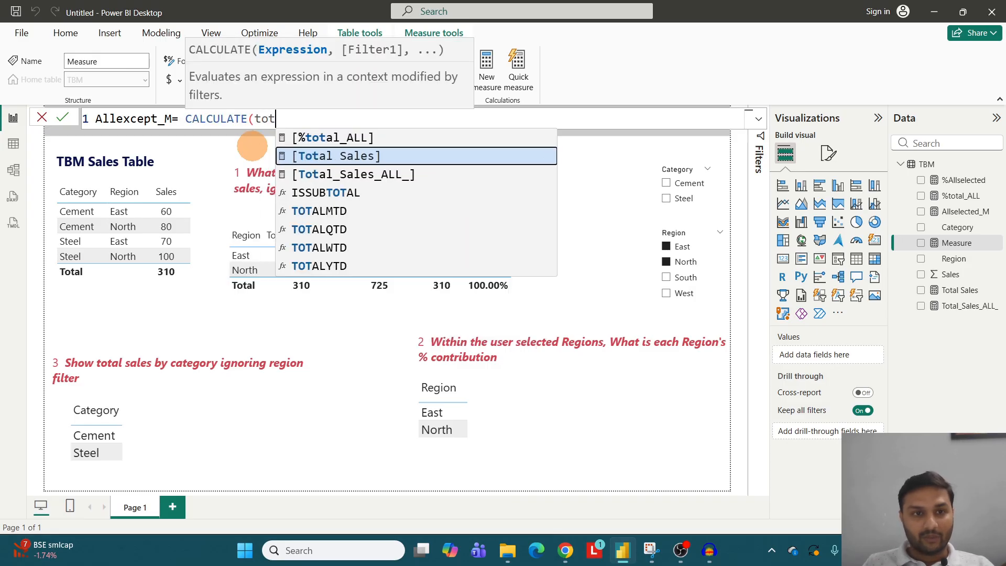
{"action": "key", "text": "Tab"}
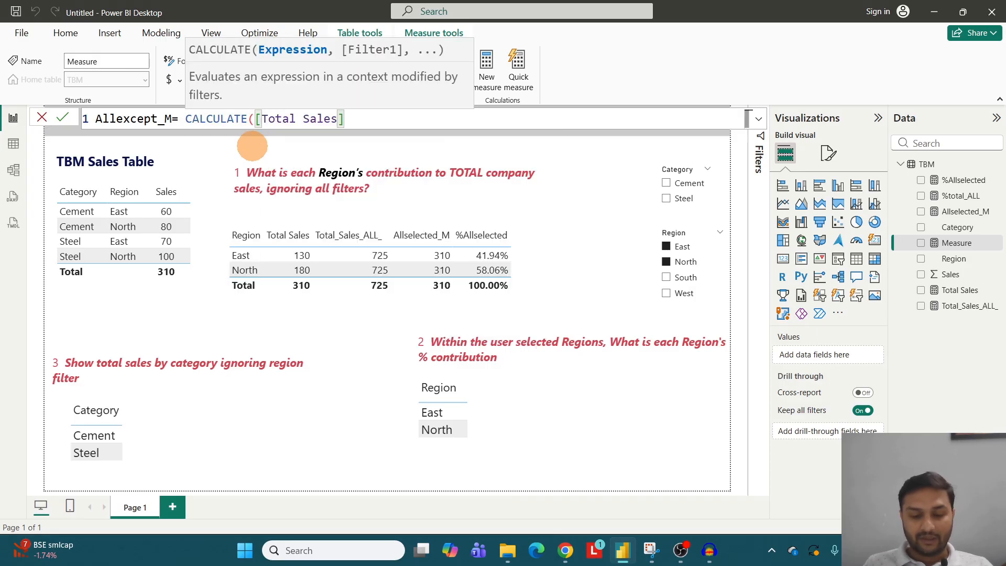
{"action": "type", "text": ", all"}
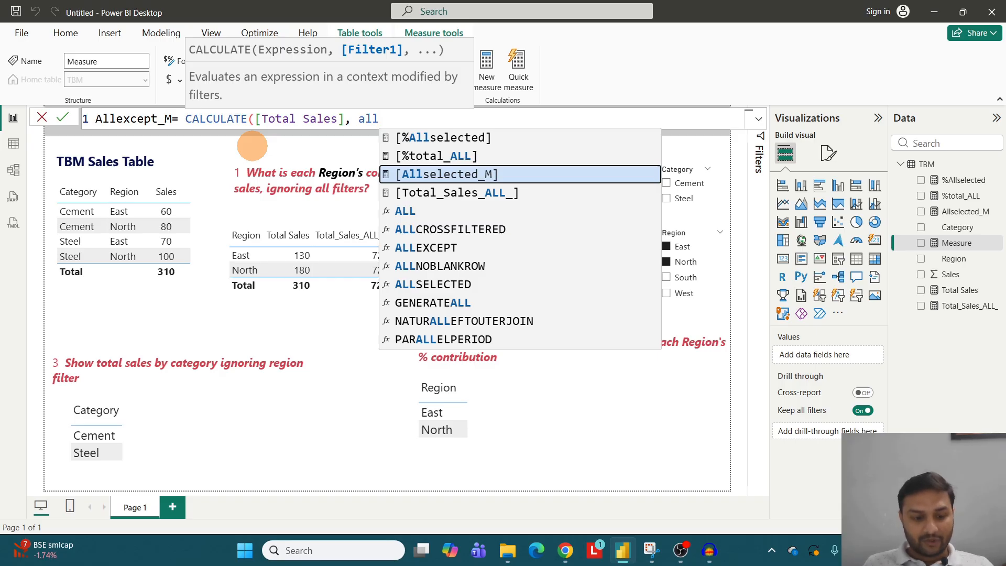
{"action": "type", "text": "exc"}
{"action": "key", "text": "Tab"}
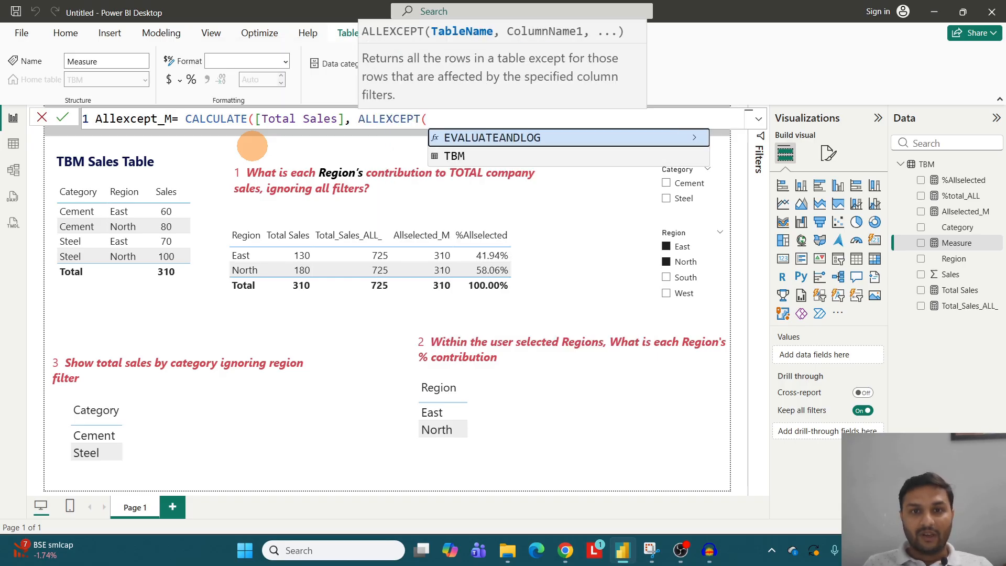
{"action": "type", "text": "TB"}
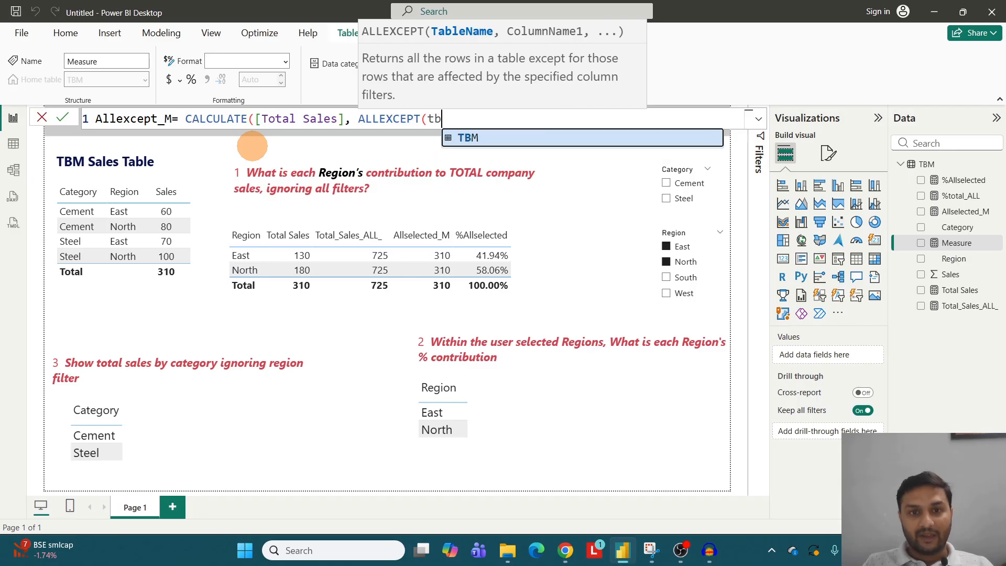
{"action": "key", "text": "Tab"}
{"action": "type", "text": ","}
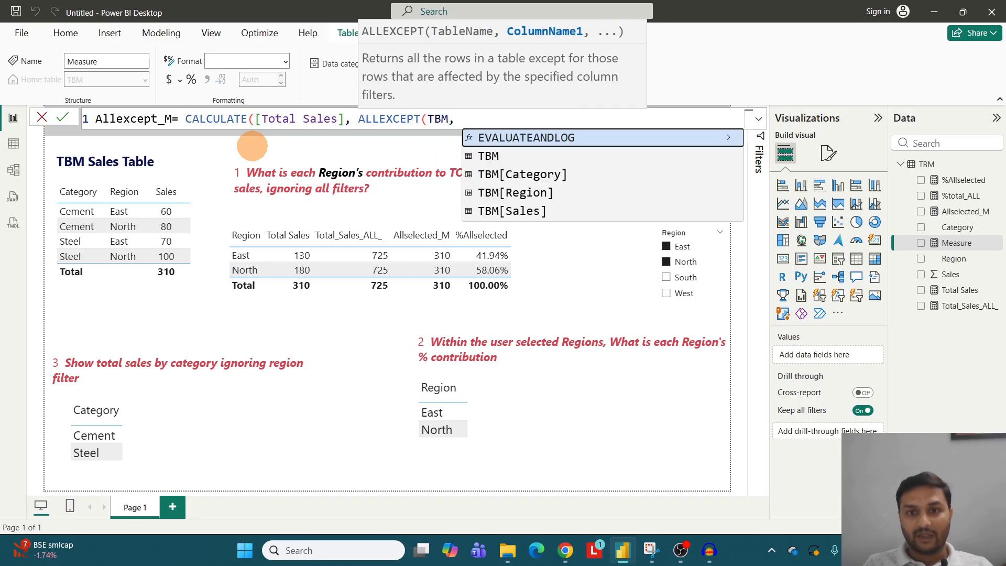
{"action": "key", "text": "Down"}
{"action": "key", "text": "Down"}
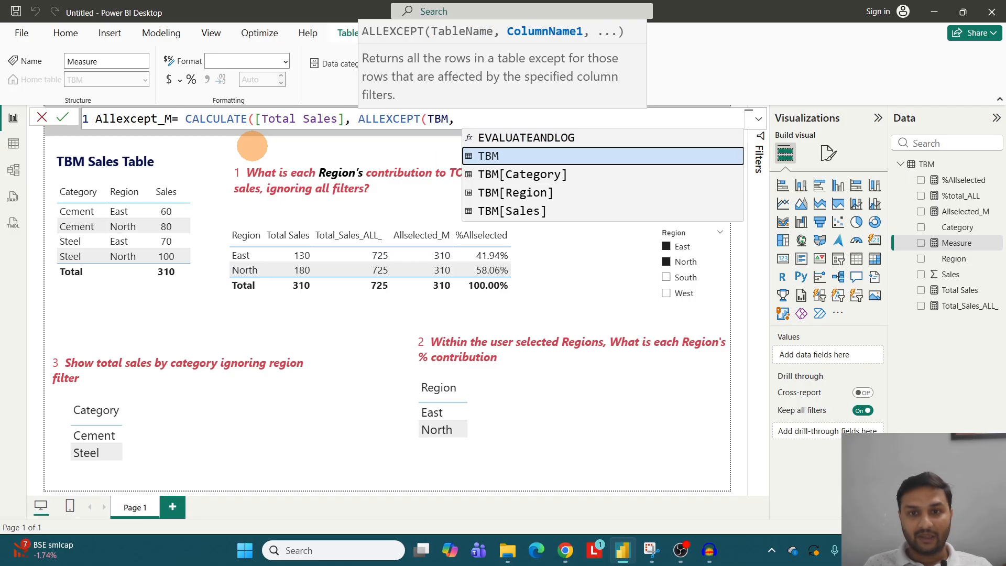
{"action": "key", "text": "Tab"}
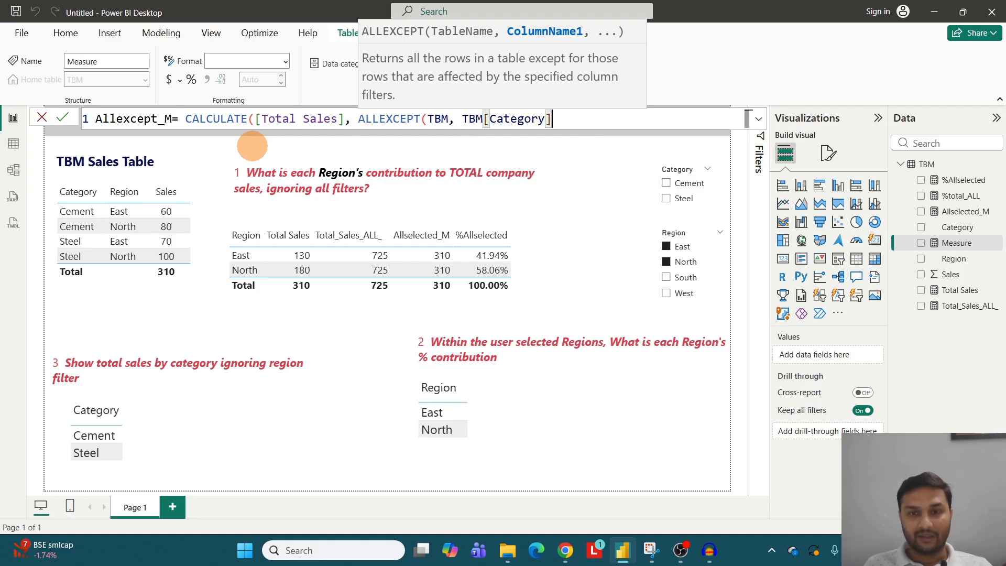
{"action": "type", "text": ")"}
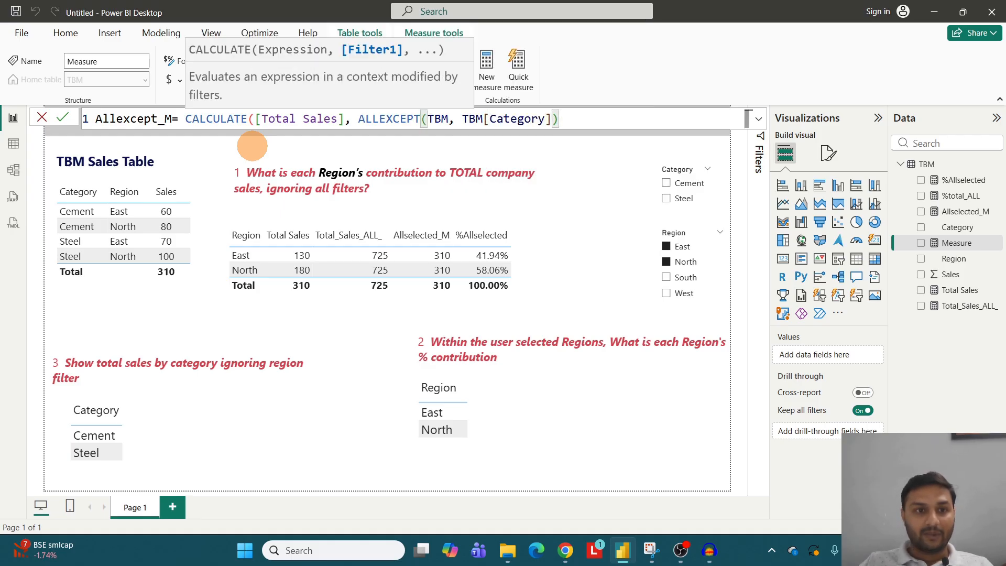
{"action": "type", "text": ")"}
{"action": "key", "text": "Return"}
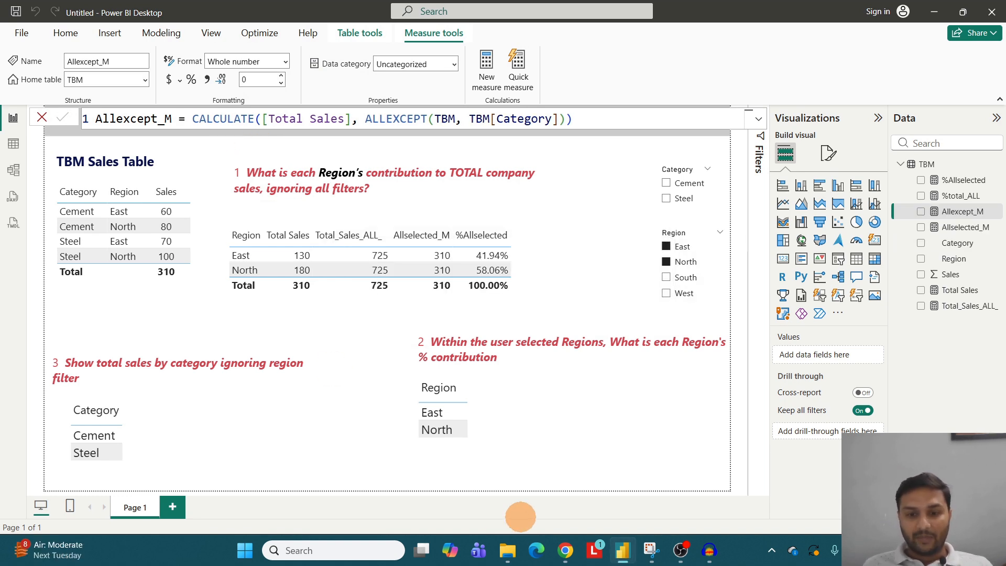
- Switch to Chrome and read the description of the ALLEXCEPT function on its Microsoft Learn page
{"action": "left_click", "coordinate": [565, 550]}
{"action": "left_click", "coordinate": [432, 11]}
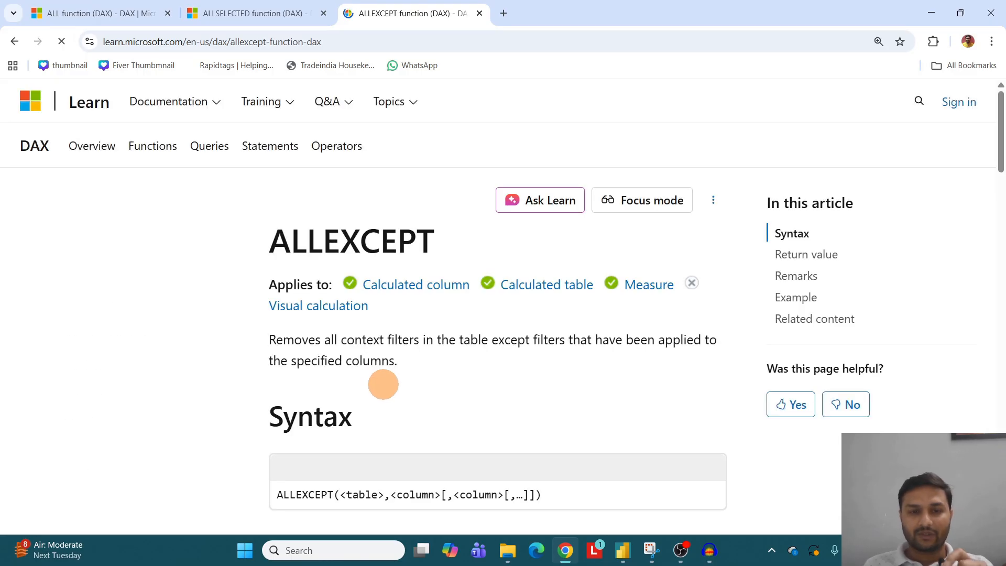
{"action": "left_click_drag", "start_coordinate": [268, 344], "coordinate": [675, 346]}
{"action": "left_click_drag", "start_coordinate": [413, 365], "coordinate": [268, 346]}
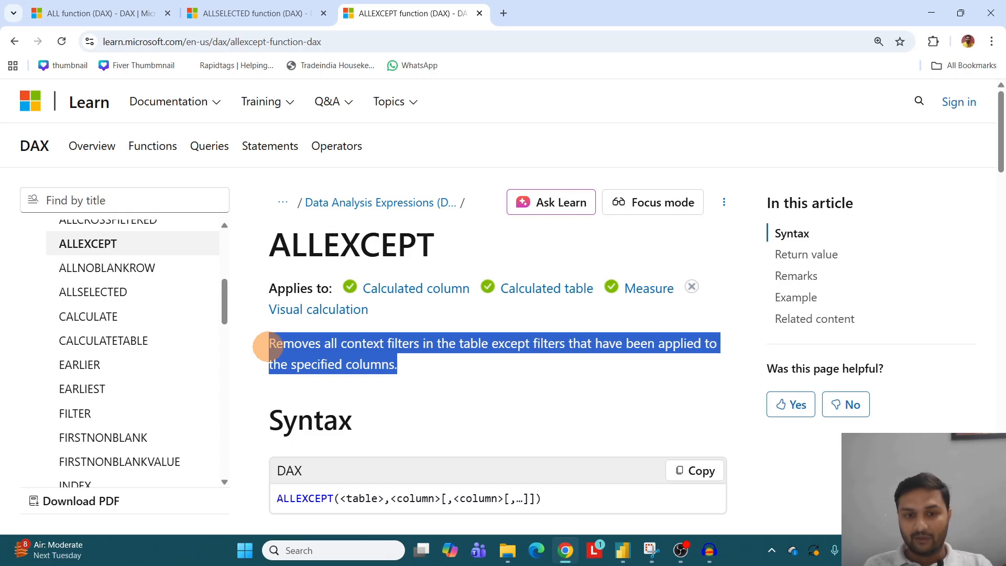
- Return to Power BI Desktop, add Allexcept_M to the Region sales table visual and widen the visual to fit the column
{"action": "left_click", "coordinate": [622, 550]}
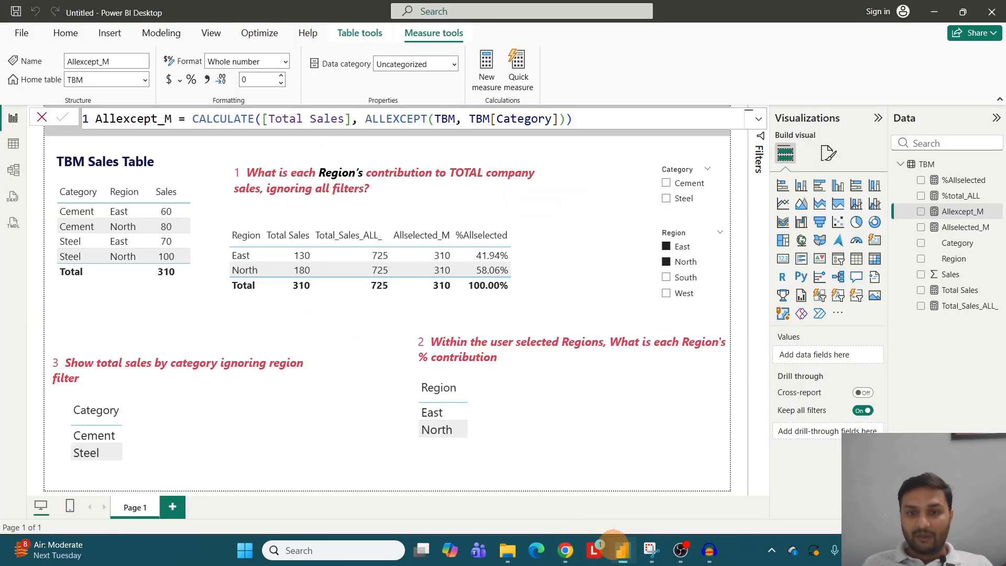
{"action": "left_click_drag", "start_coordinate": [951, 211], "coordinate": [527, 246]}
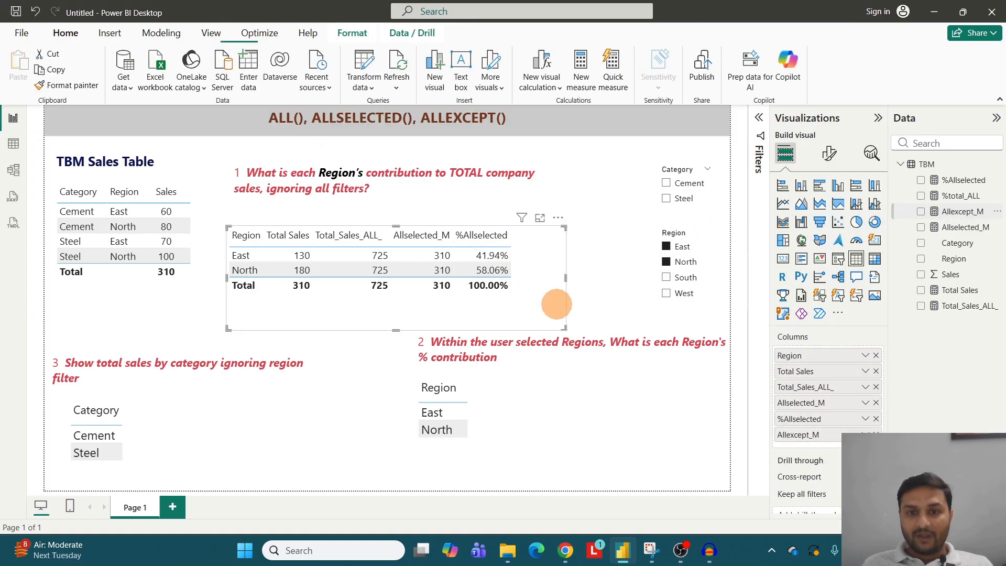
{"action": "left_click_drag", "start_coordinate": [571, 325], "coordinate": [623, 328]}
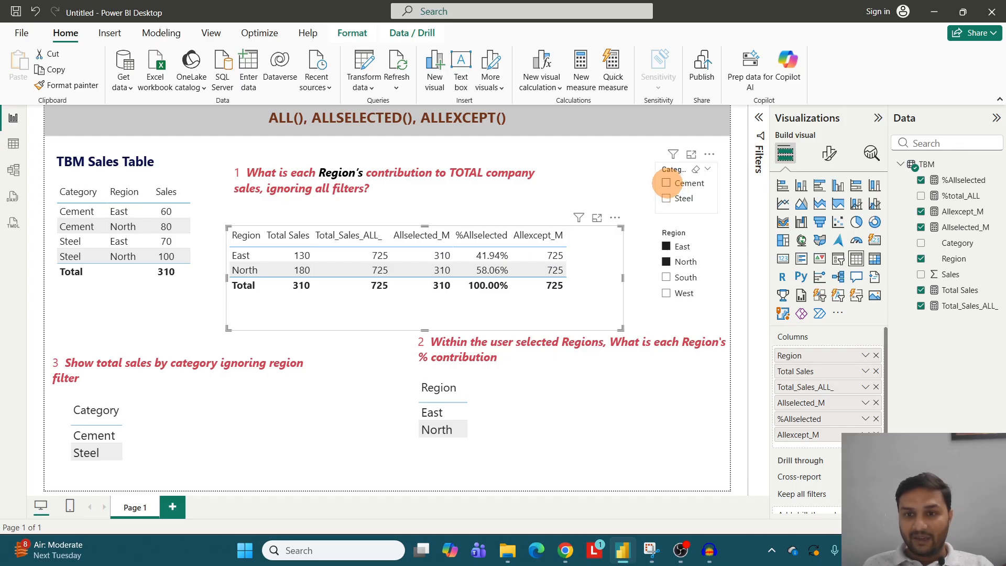
- Check Allexcept_M with the Category slicer on Cement and the Region slicer cleared and on East, leaving only Cement selected
{"action": "left_click", "coordinate": [667, 183]}
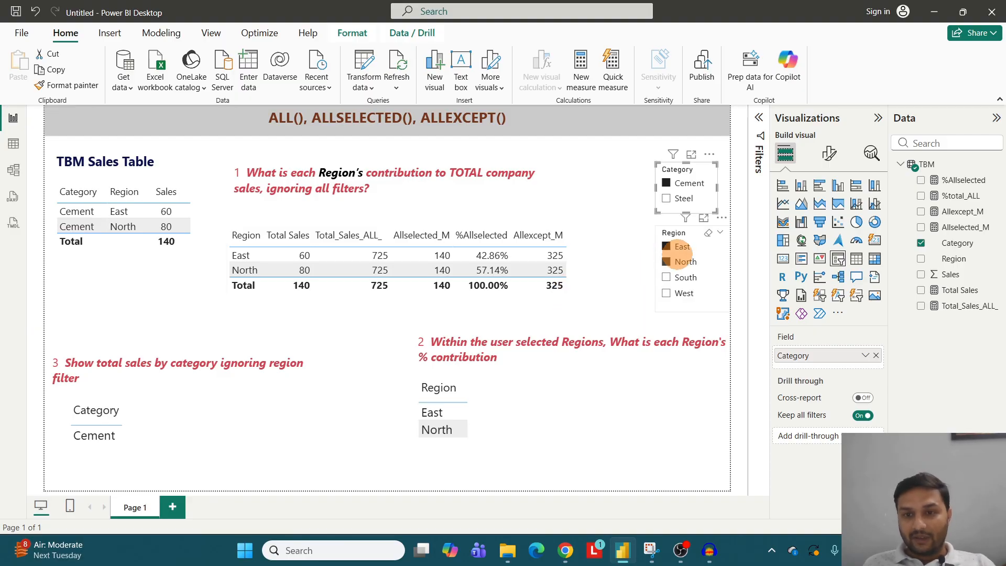
{"action": "left_click", "coordinate": [670, 248], "text": "ctrl"}
{"action": "left_click", "coordinate": [669, 260], "text": "ctrl"}
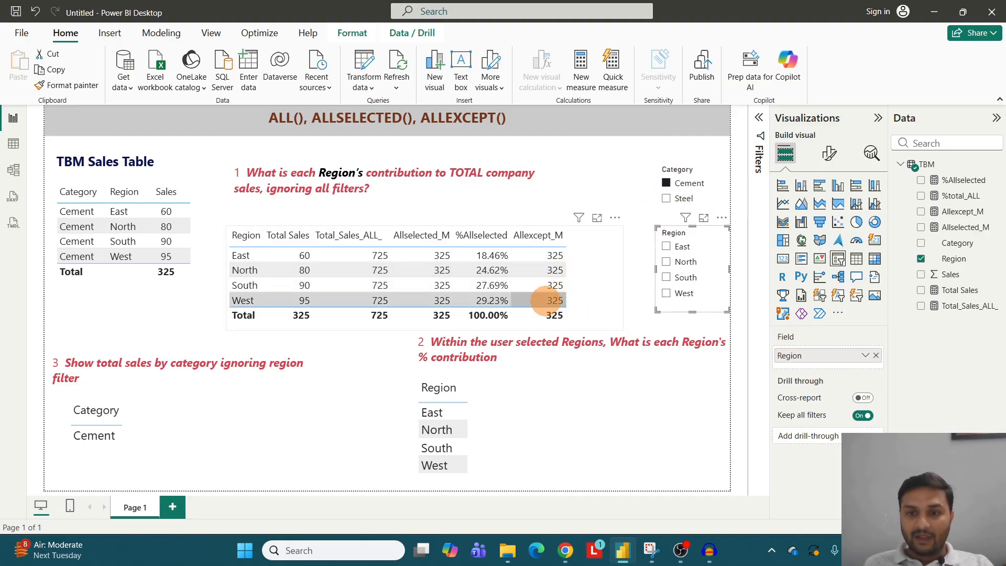
{"action": "left_click", "coordinate": [665, 246]}
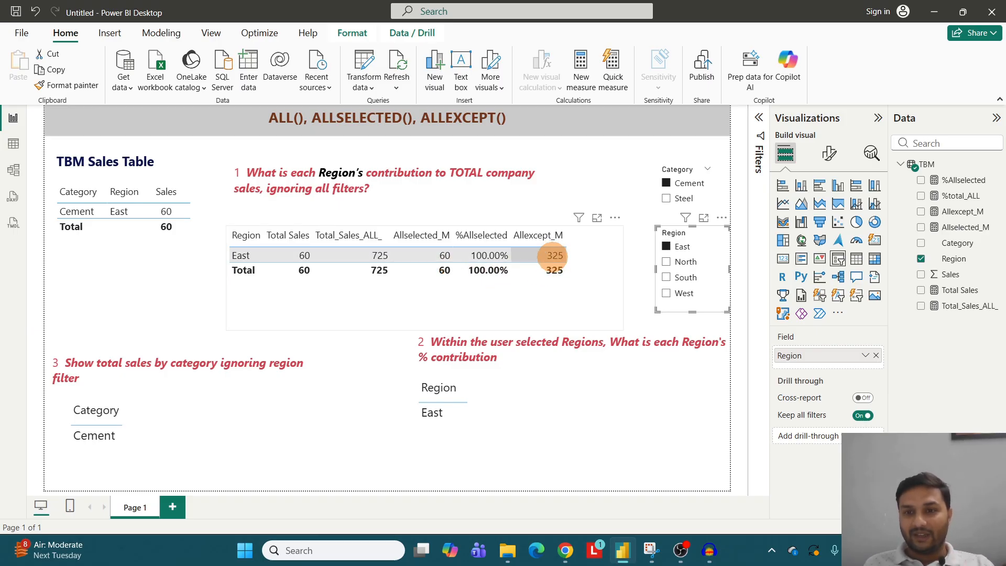
{"action": "left_click", "coordinate": [665, 246]}
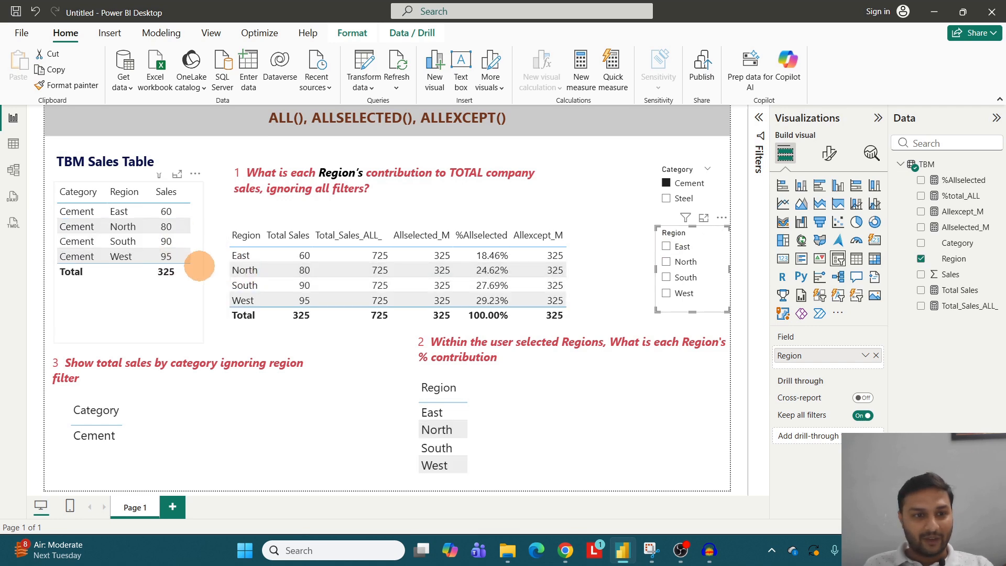